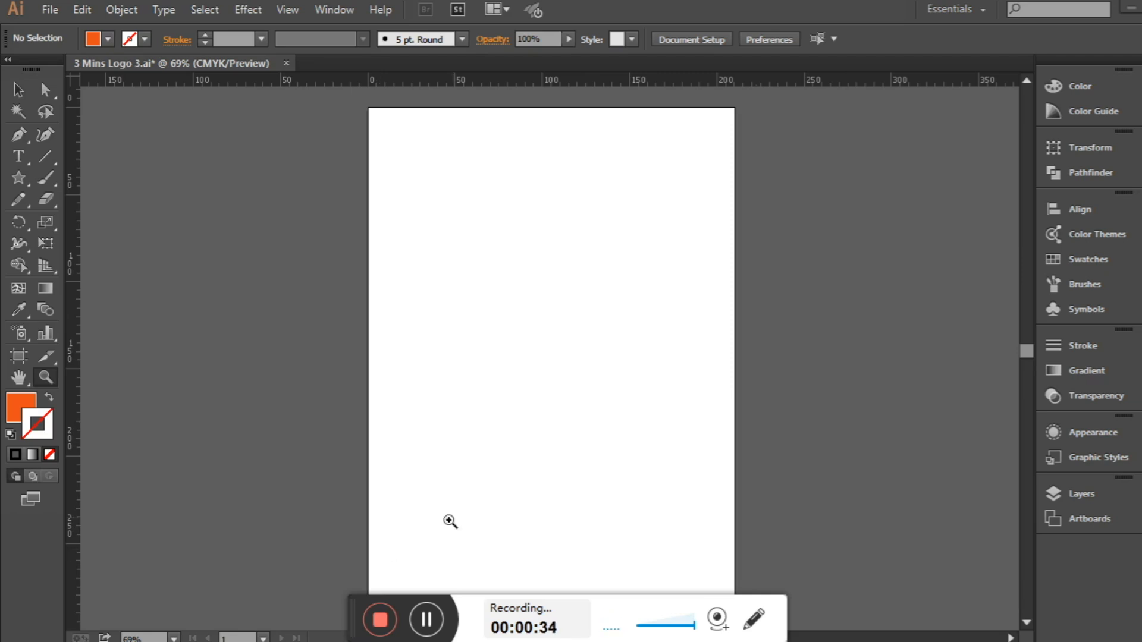
# Create a three-sided polygon with a radius of 17.6389 mm in the upper middle of the artboard.
pyautogui.press('v')
pyautogui.click(24, 227)
pyautogui.click(23, 183)
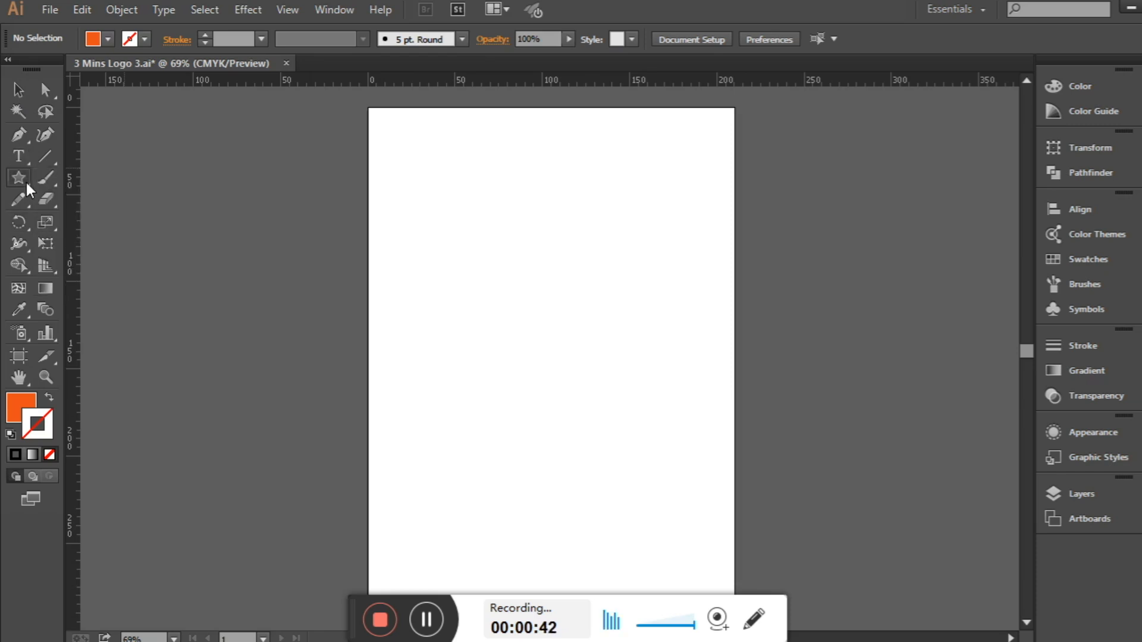
pyautogui.click(24, 180)
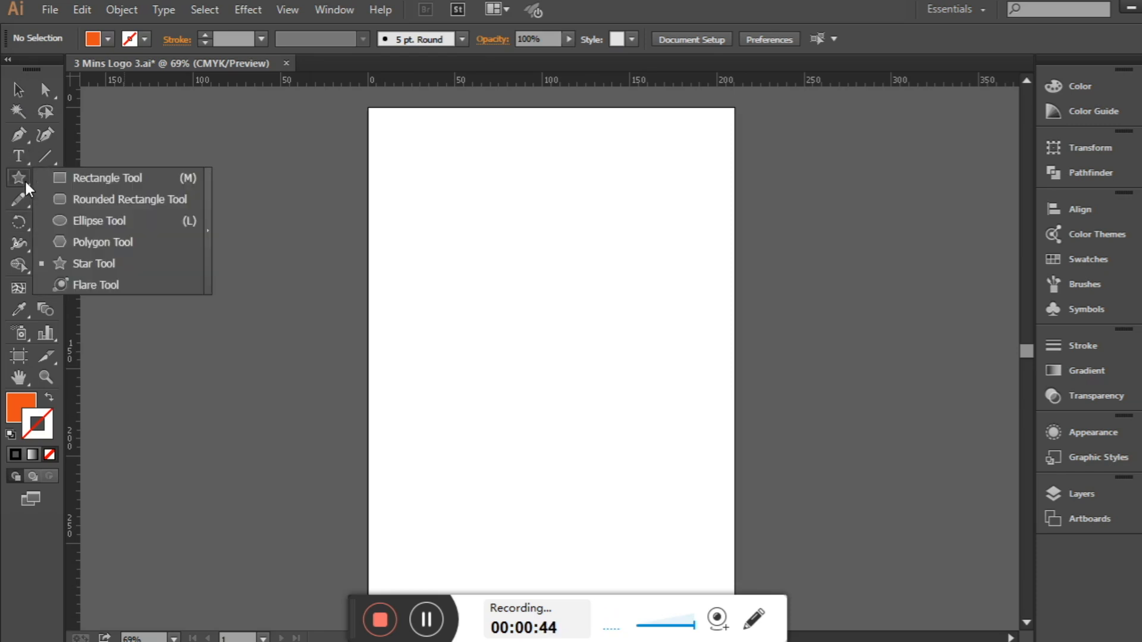
pyautogui.click(85, 240)
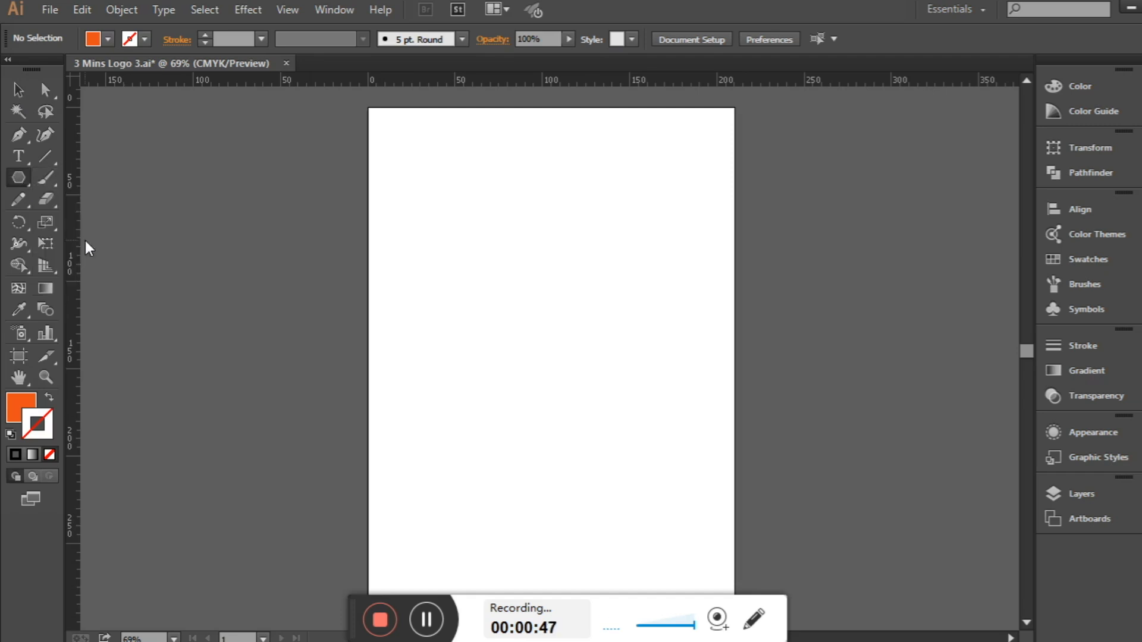
pyautogui.click(505, 283)
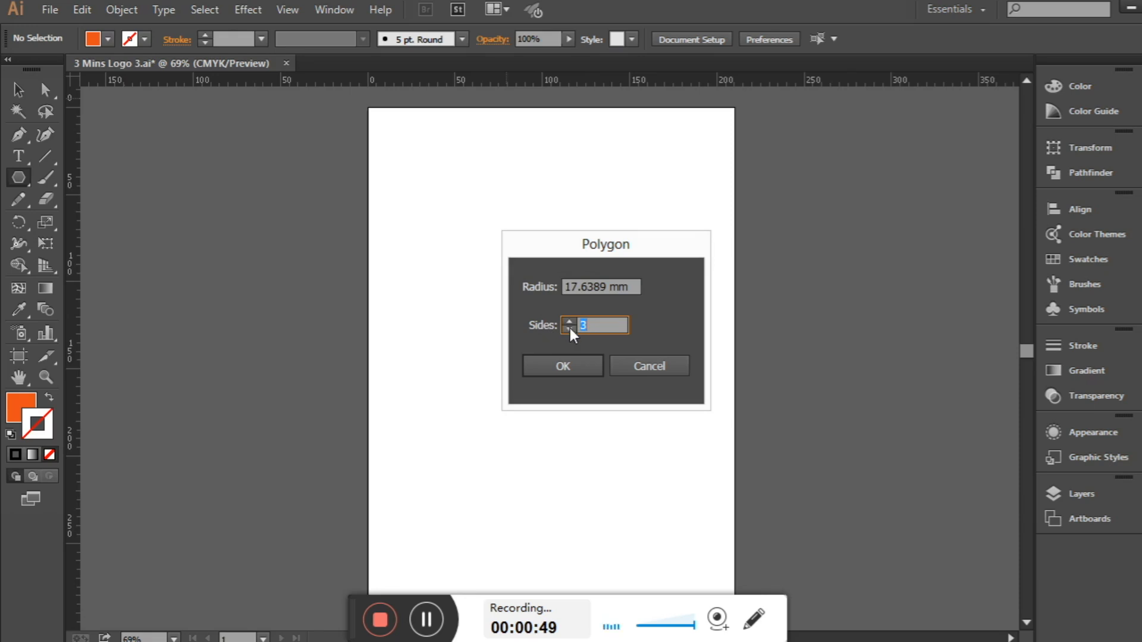
pyautogui.click(567, 365)
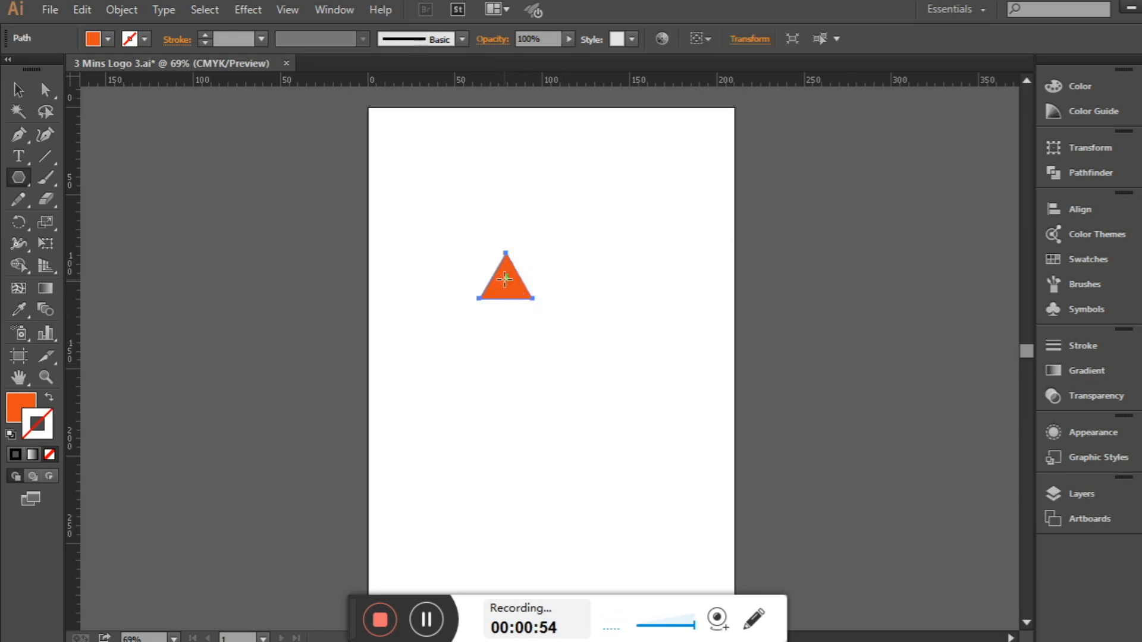
# Resize the triangle to 60 mm wide and 30 mm high.
pyautogui.press('v')
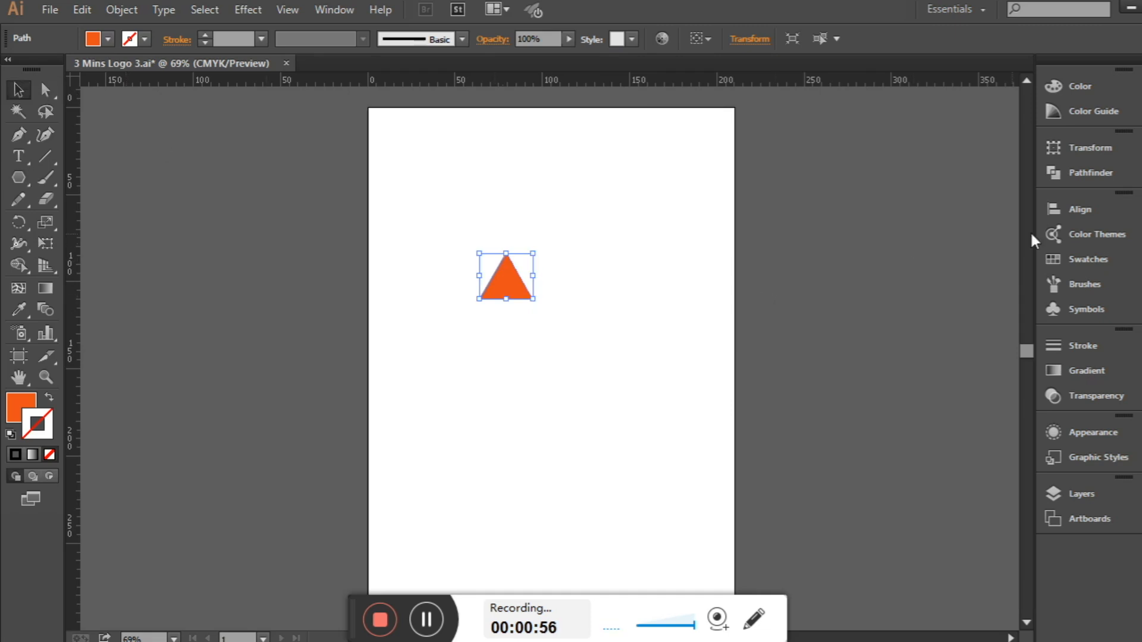
pyautogui.click(1070, 149)
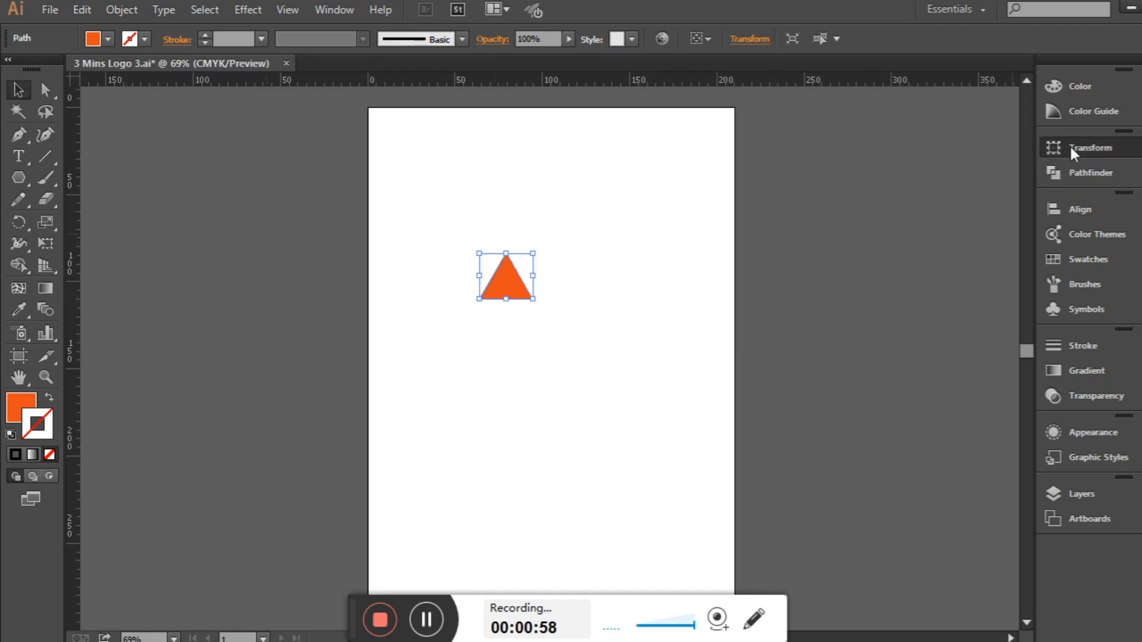
pyautogui.click(955, 159)
pyautogui.write('60')
pyautogui.press('Tab')
pyautogui.write('3')
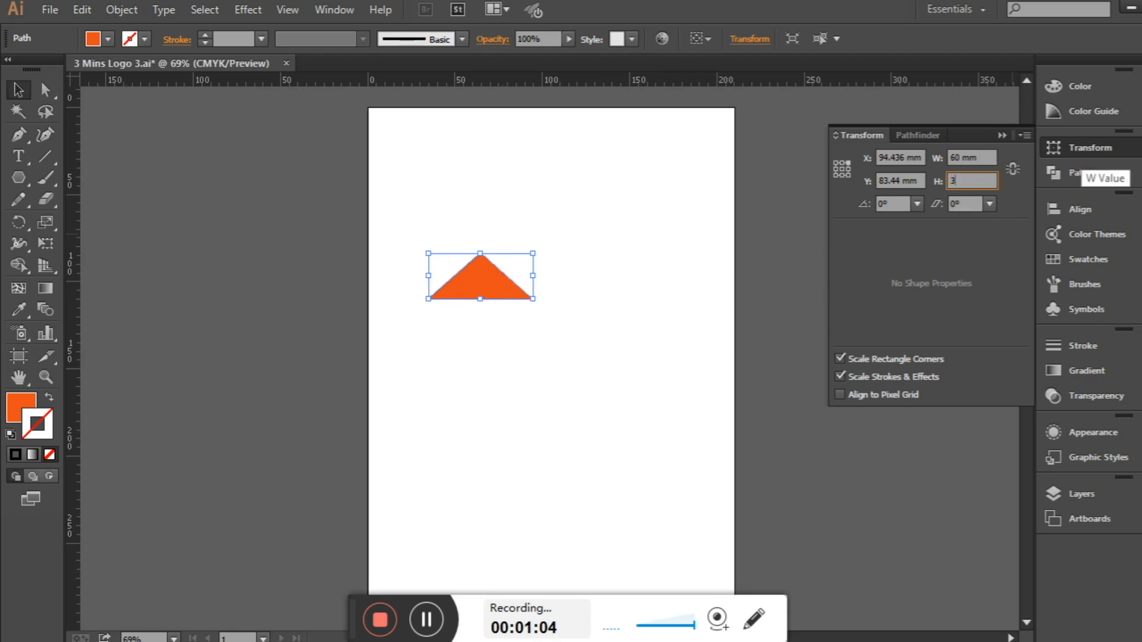
pyautogui.write('0')
pyautogui.press('Return')
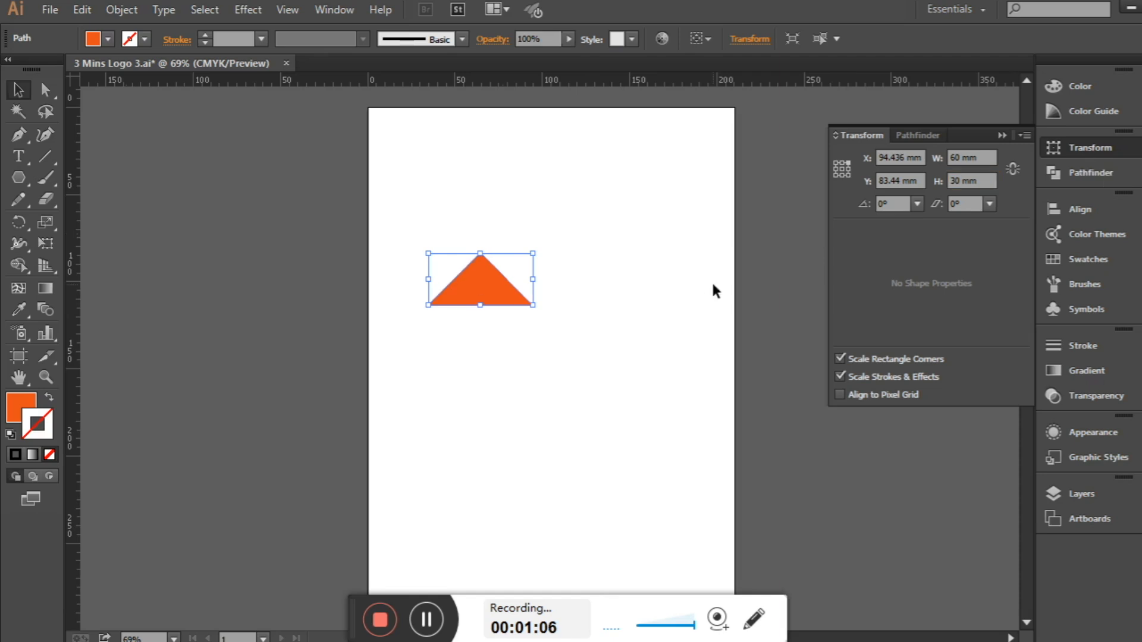
pyautogui.click(420, 273)
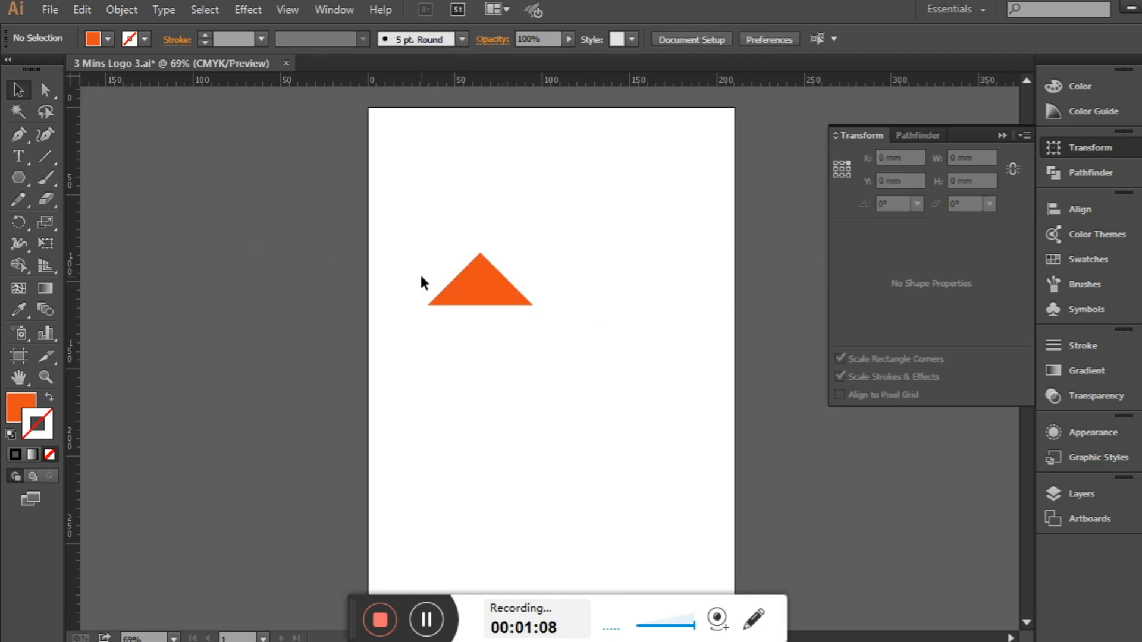
# Duplicate the triangle and rotate the copy by -180°.
pyautogui.click(499, 302)
pyautogui.press('a')
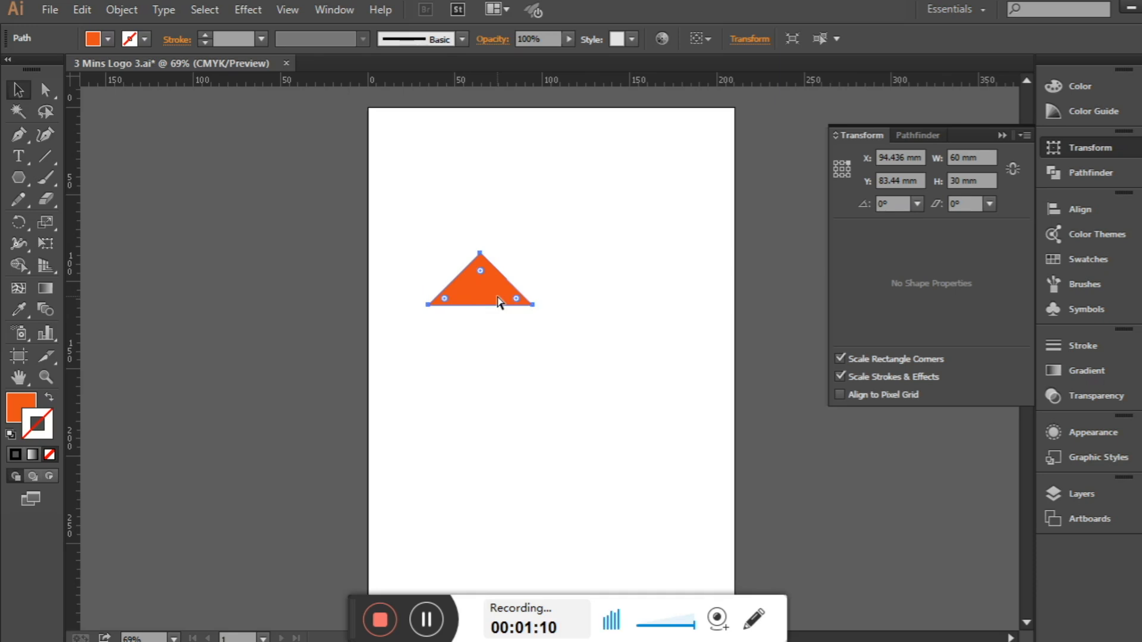
pyautogui.moveTo(539, 302); pyautogui.dragTo(608, 381)
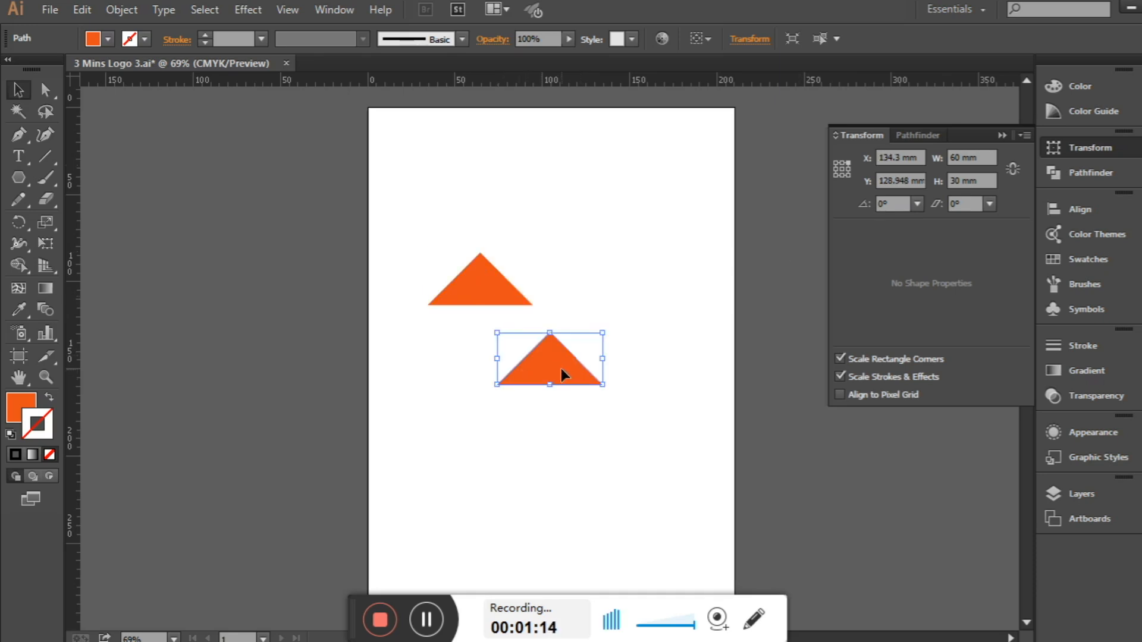
pyautogui.click(917, 204)
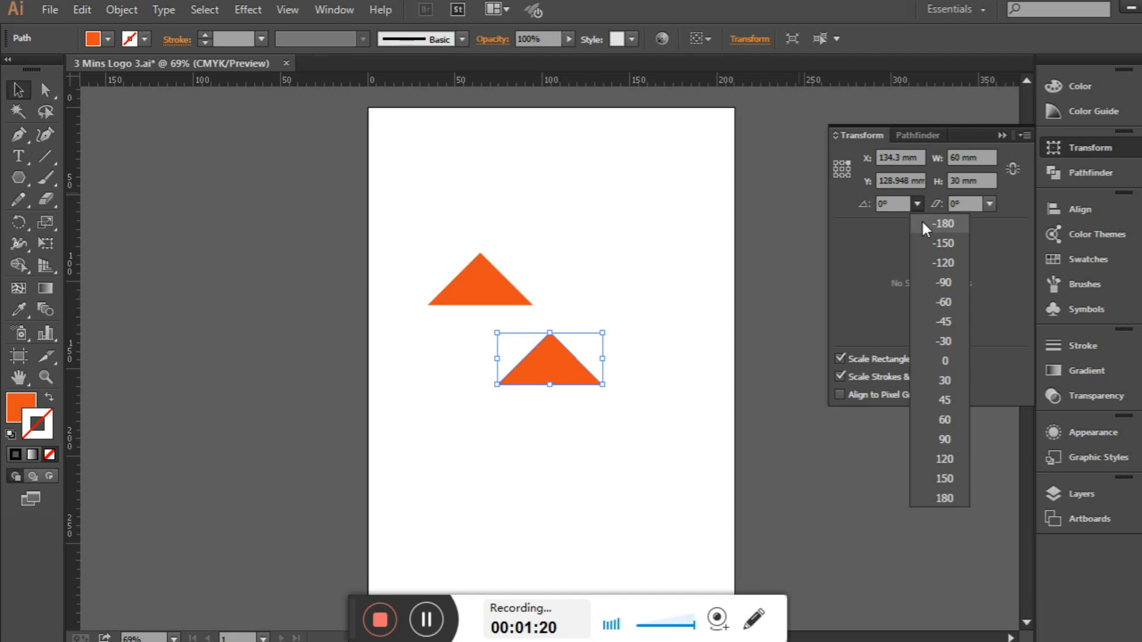
pyautogui.click(923, 224)
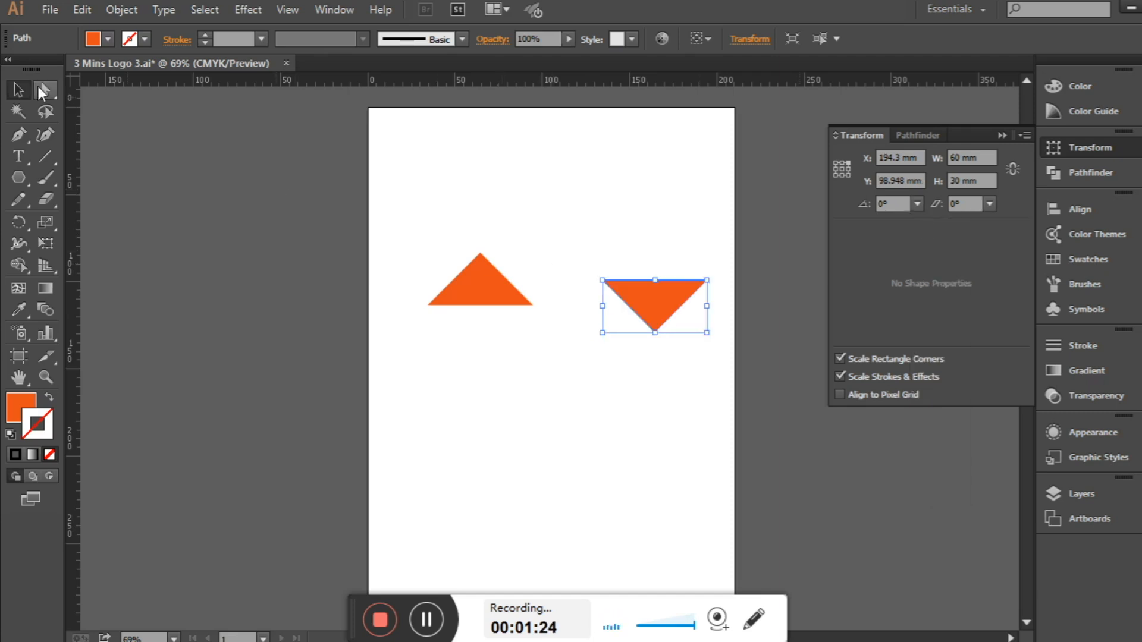
# Move the inverted triangle against the upright triangle's right slanted edge to form a parallelogram.
pyautogui.click(370, 255)
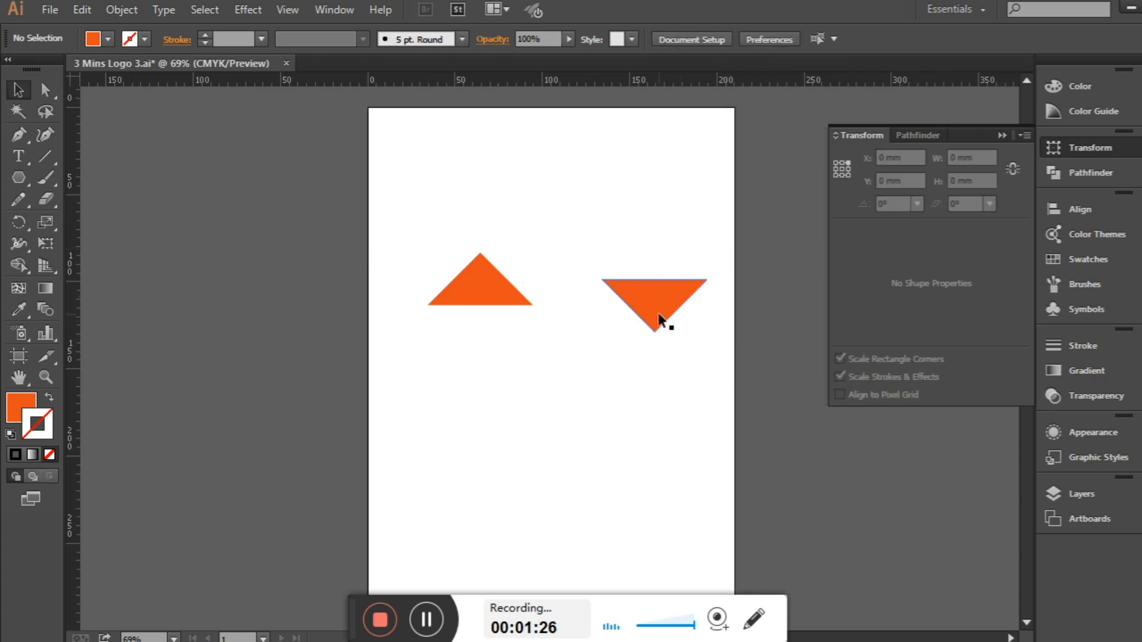
pyautogui.moveTo(658, 314); pyautogui.dragTo(536, 290)
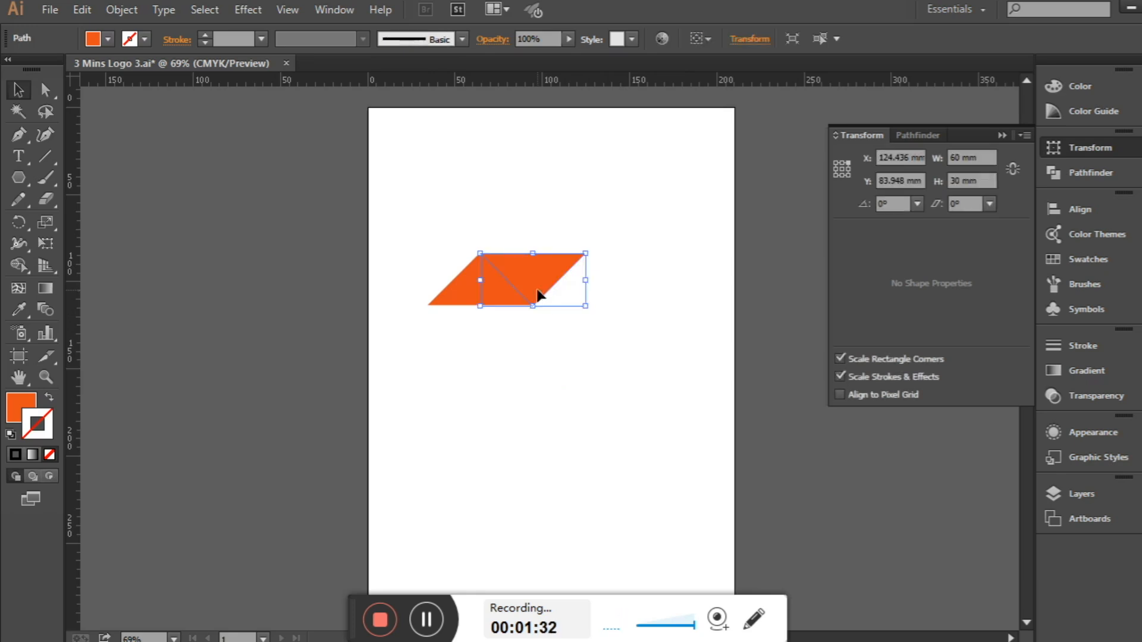
pyautogui.click(479, 360)
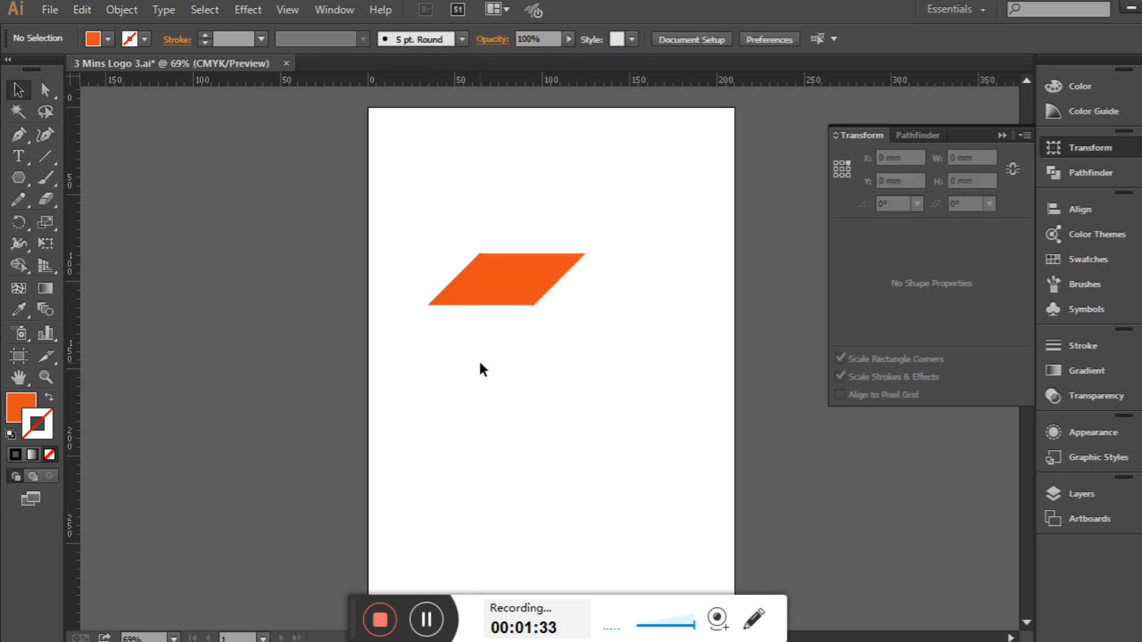
# Fill the upright triangle with yellow and the inverted triangle with light orange.
pyautogui.click(467, 275)
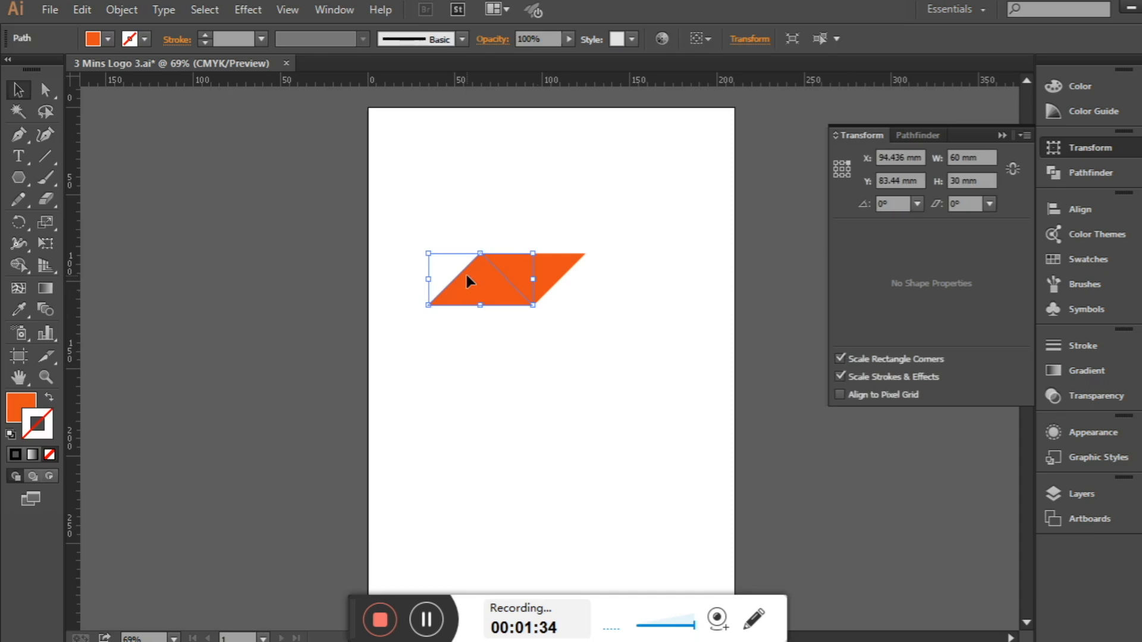
pyautogui.click(108, 39)
pyautogui.click(103, 71)
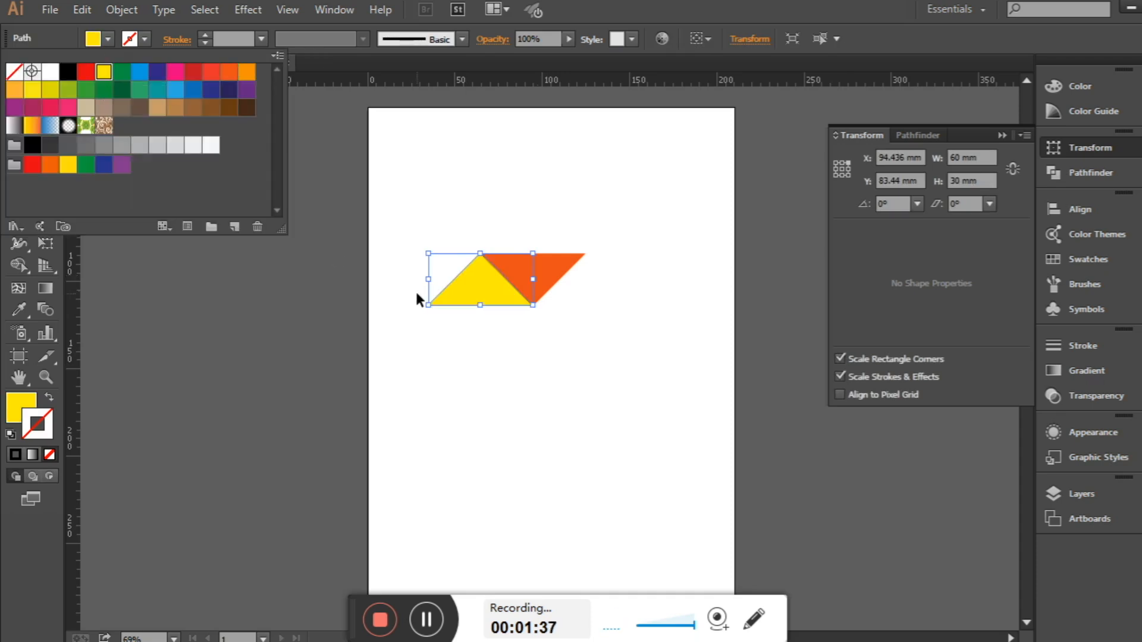
pyautogui.click(556, 271)
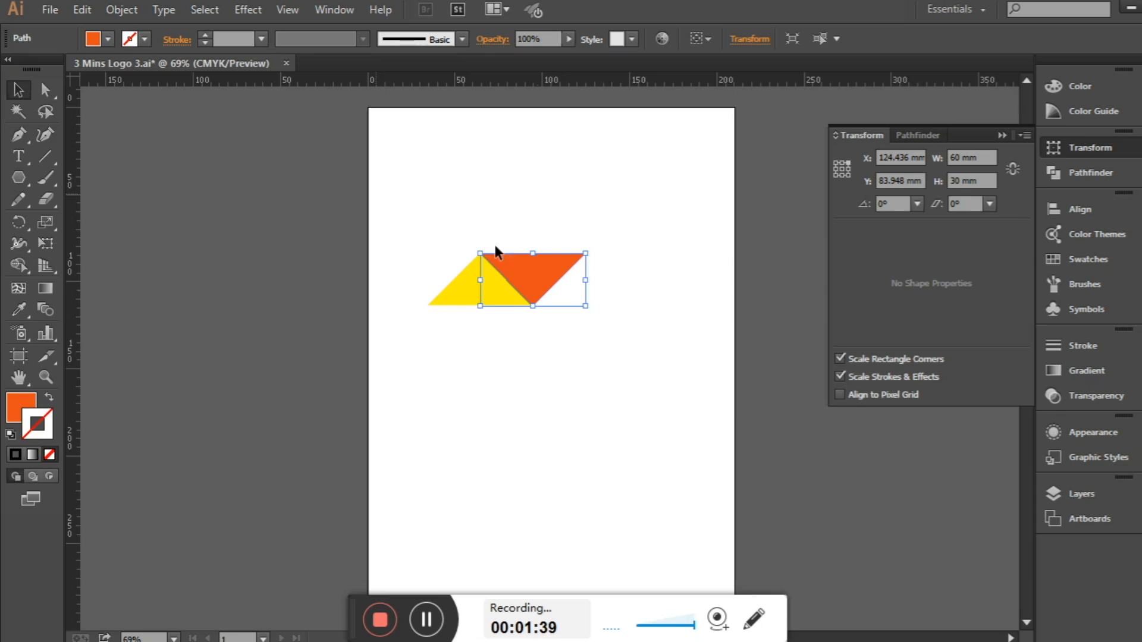
pyautogui.click(107, 41)
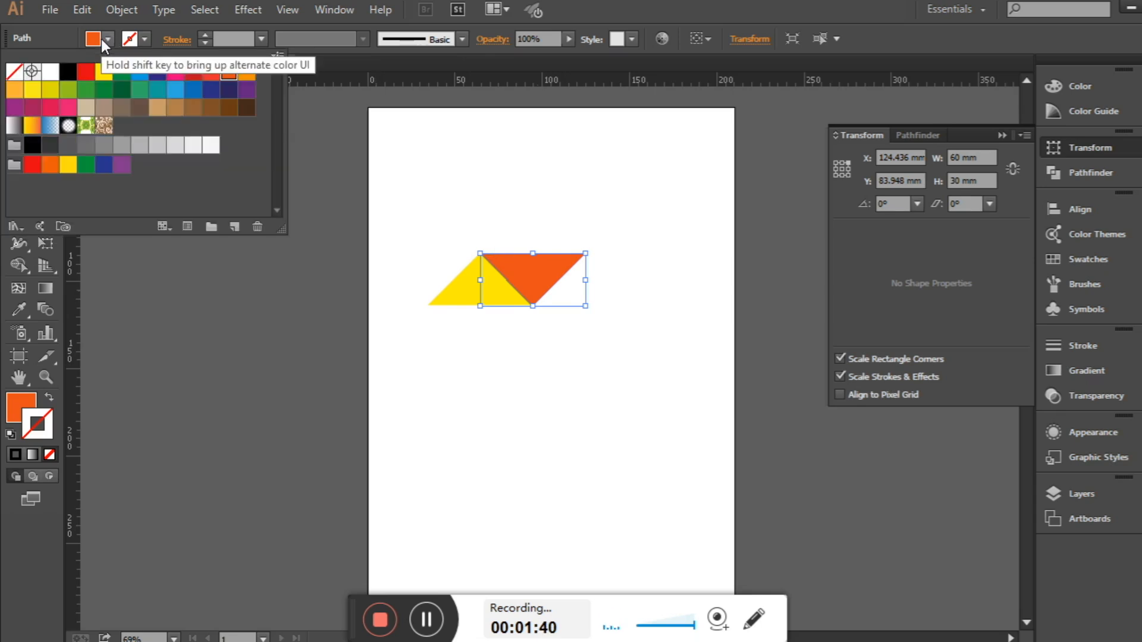
pyautogui.click(18, 92)
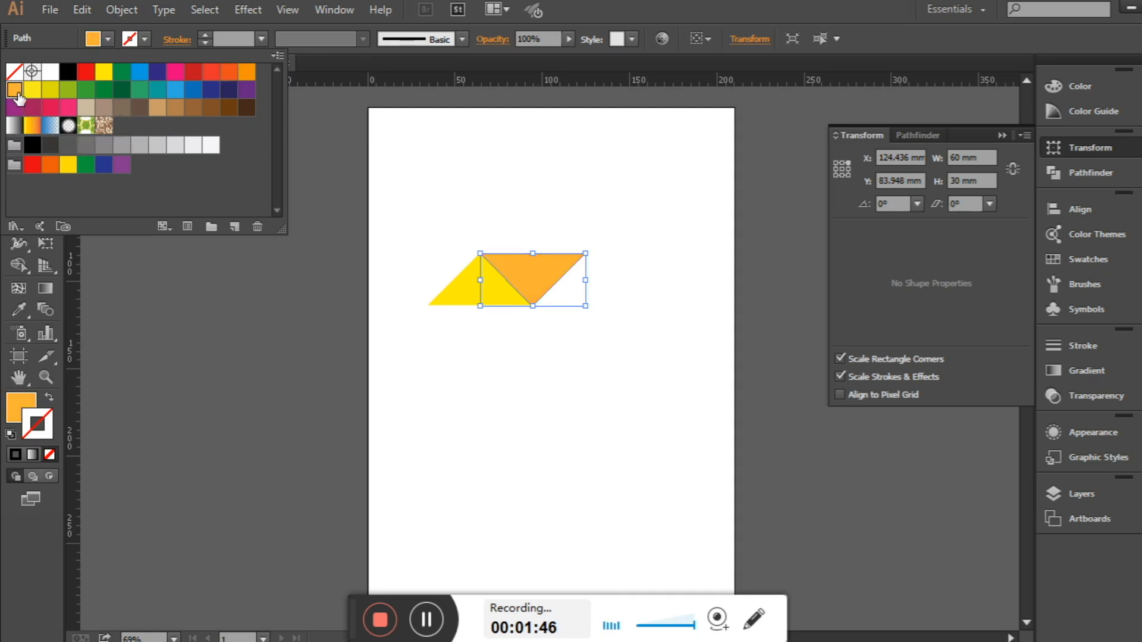
pyautogui.click(549, 111)
# Group the yellow and orange triangles and paste a copy of the group.
pyautogui.moveTo(448, 235); pyautogui.dragTo(559, 321)
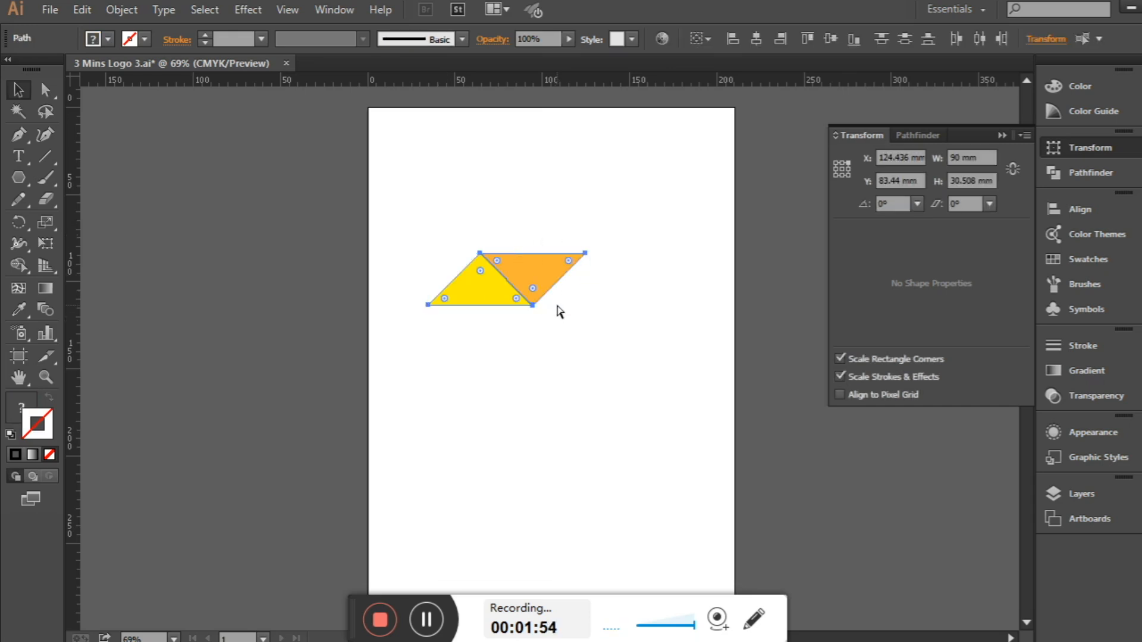
pyautogui.rightClick(534, 281)
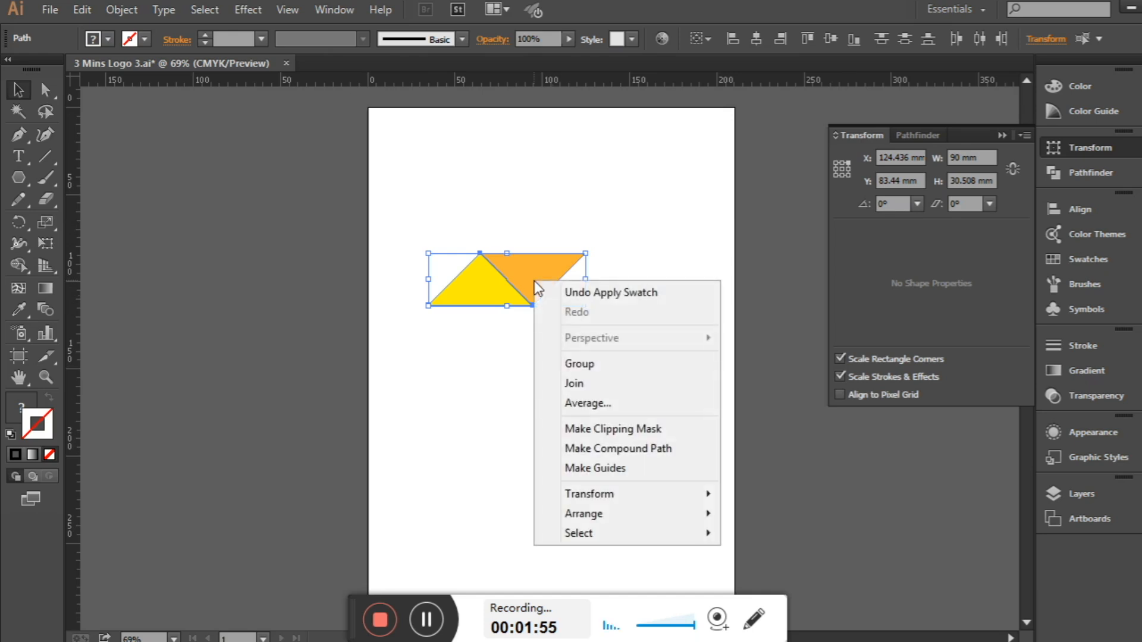
pyautogui.click(608, 366)
pyautogui.hotkey('ctrl', 'c')
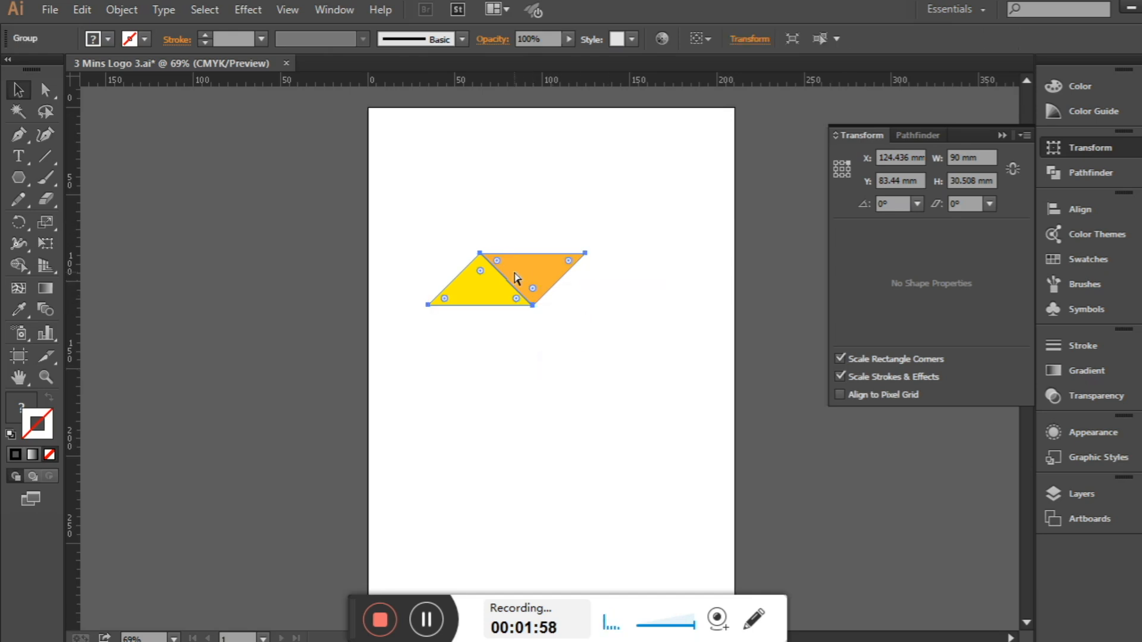
pyautogui.hotkey('ctrl', 'v')
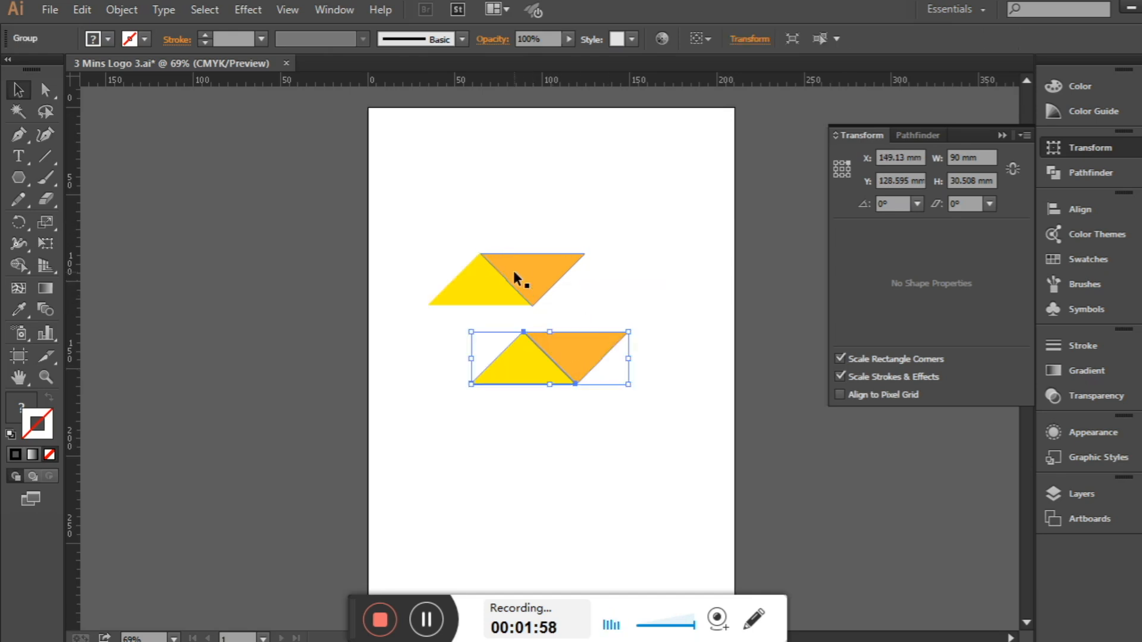
# Rotate the copied group by -90° and move it so its left inner corner meets the first group's lower middle corner.
pyautogui.click(917, 205)
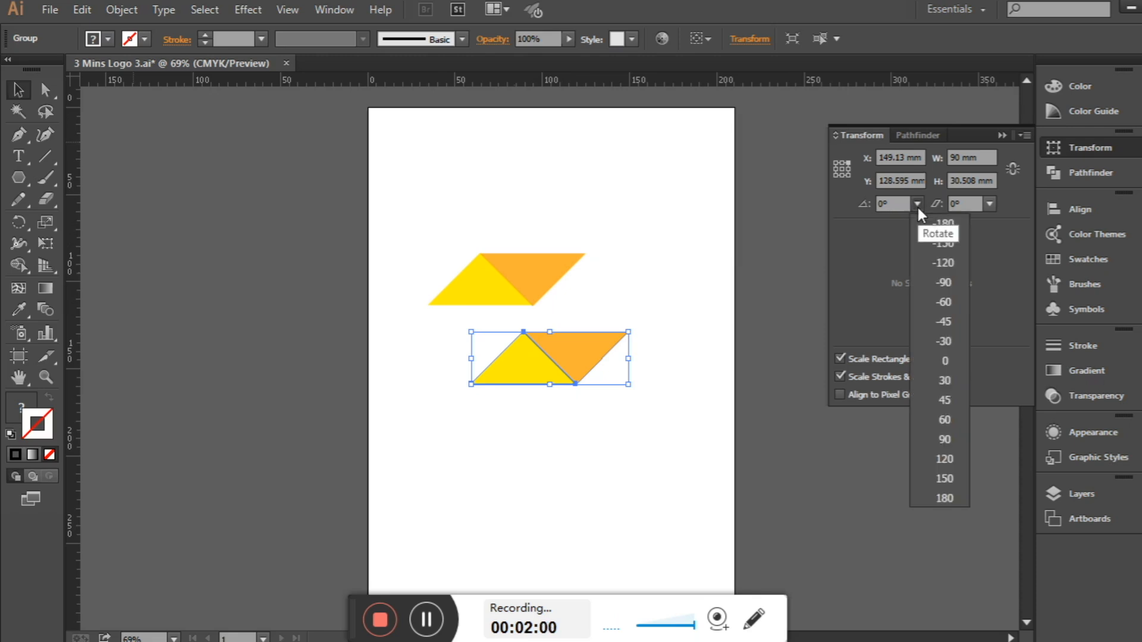
pyautogui.click(936, 283)
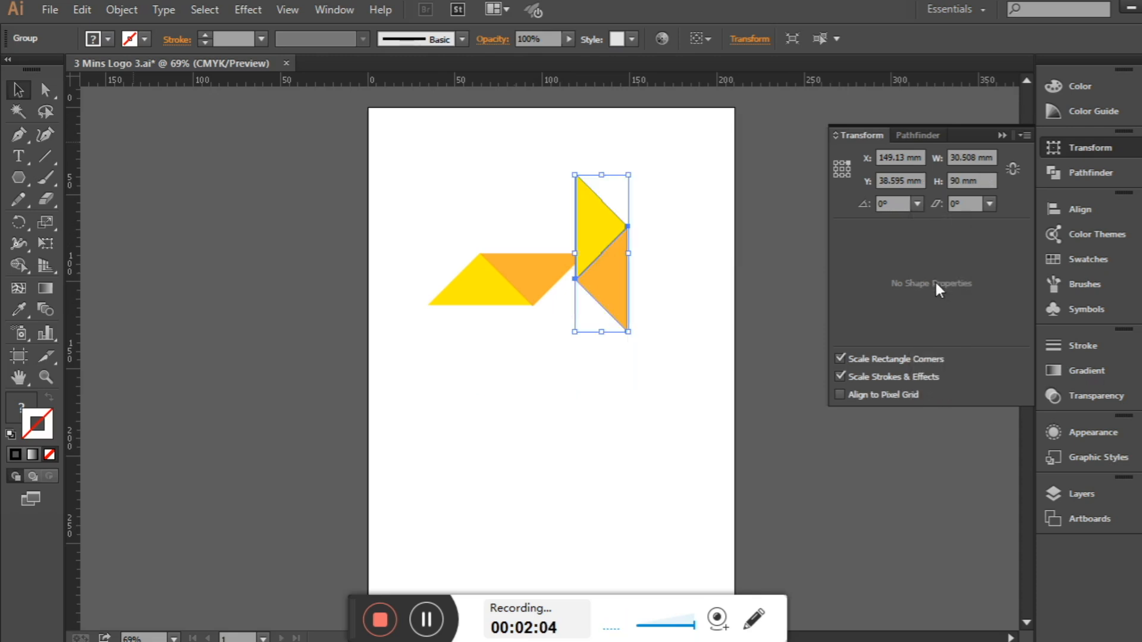
pyautogui.click(665, 262)
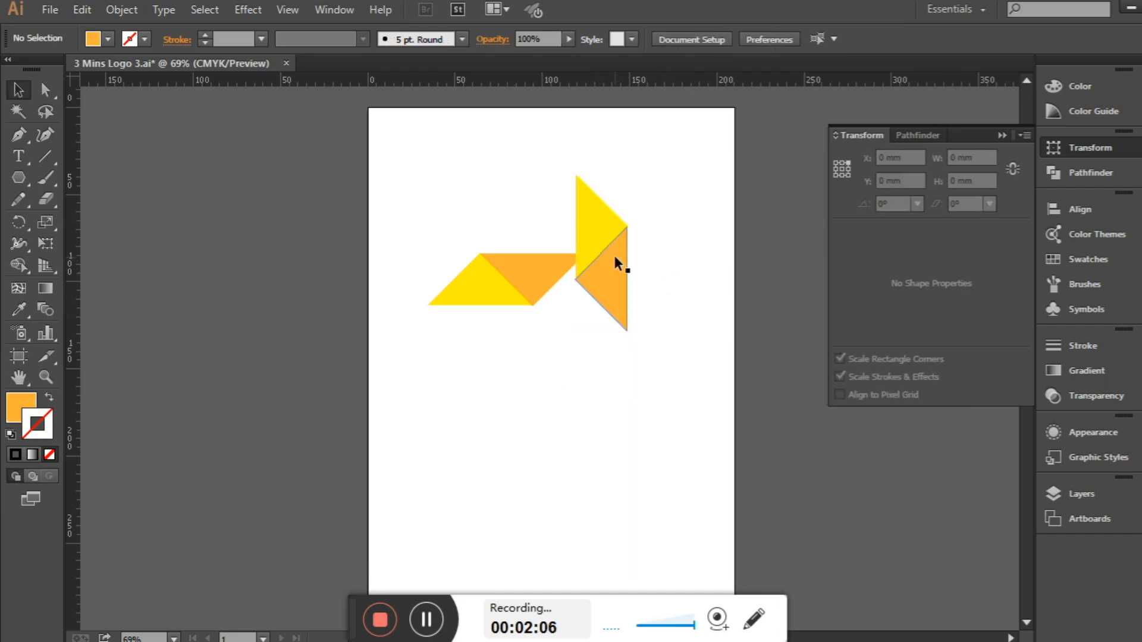
pyautogui.moveTo(614, 259); pyautogui.dragTo(574, 283)
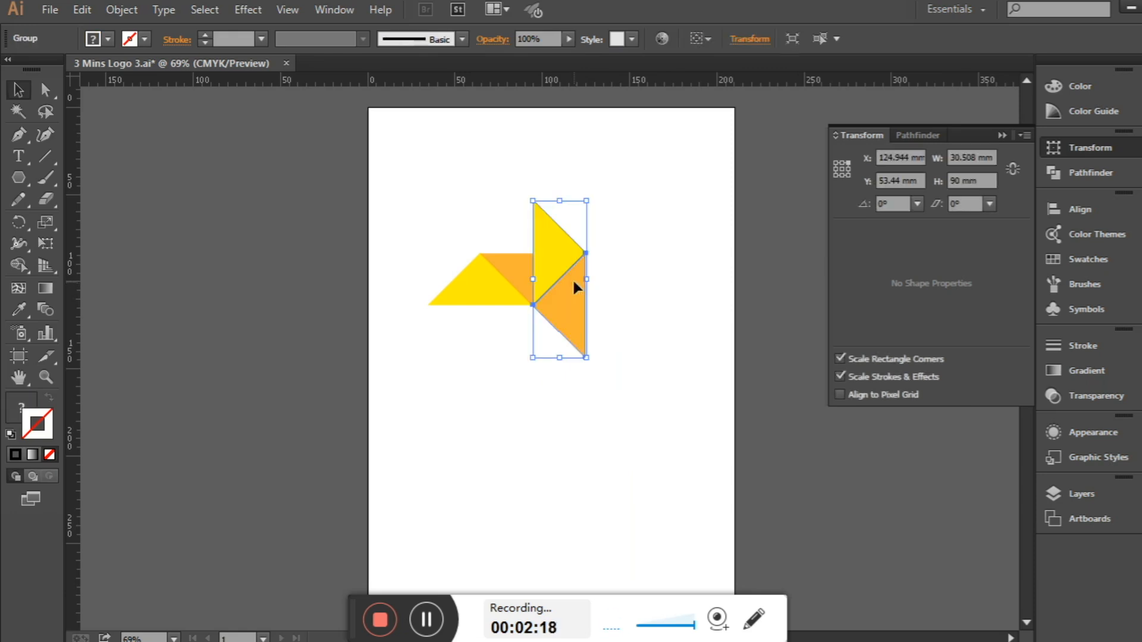
# Add a third blade from a copy of the vertical group, rotated by -90° and placed directly below the shared centre corner.
pyautogui.press('a')
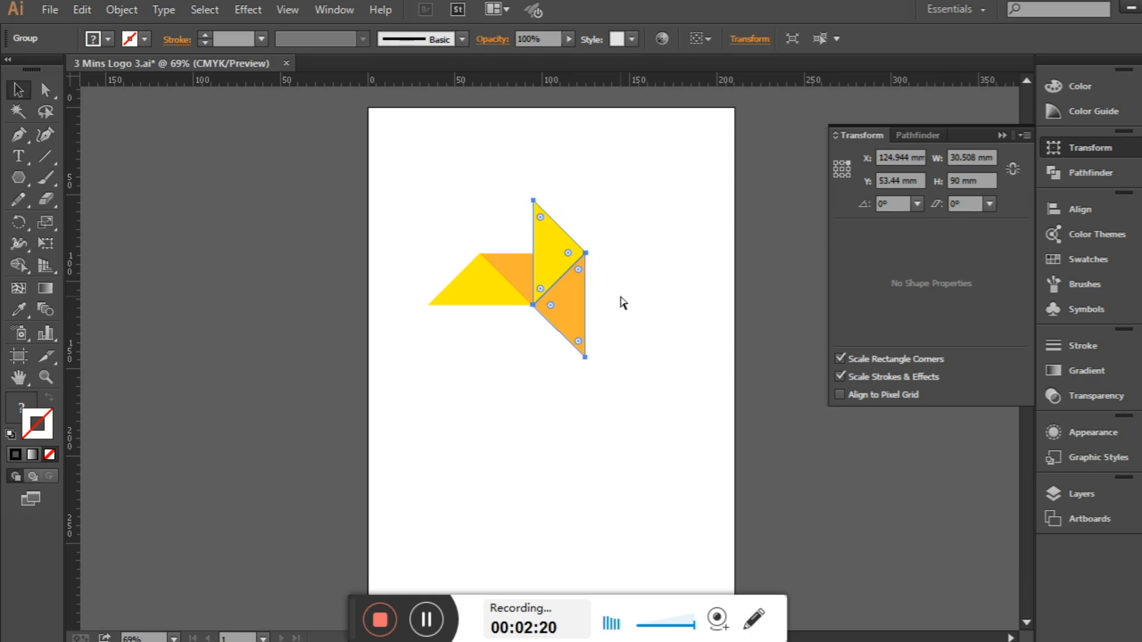
pyautogui.hotkey('ctrl', 'v')
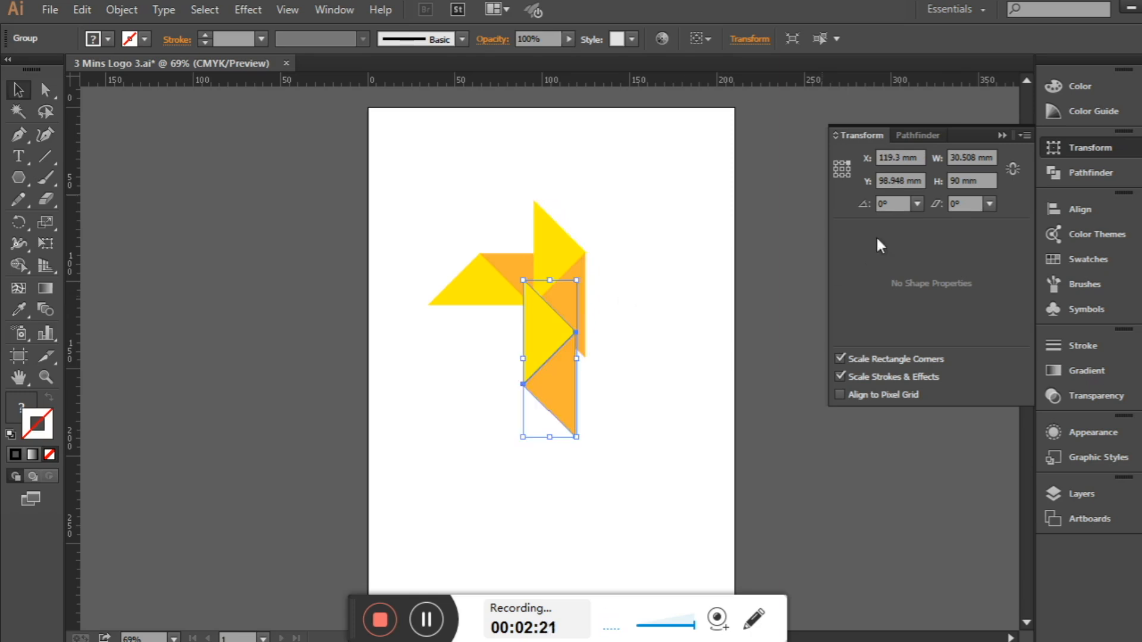
pyautogui.click(917, 204)
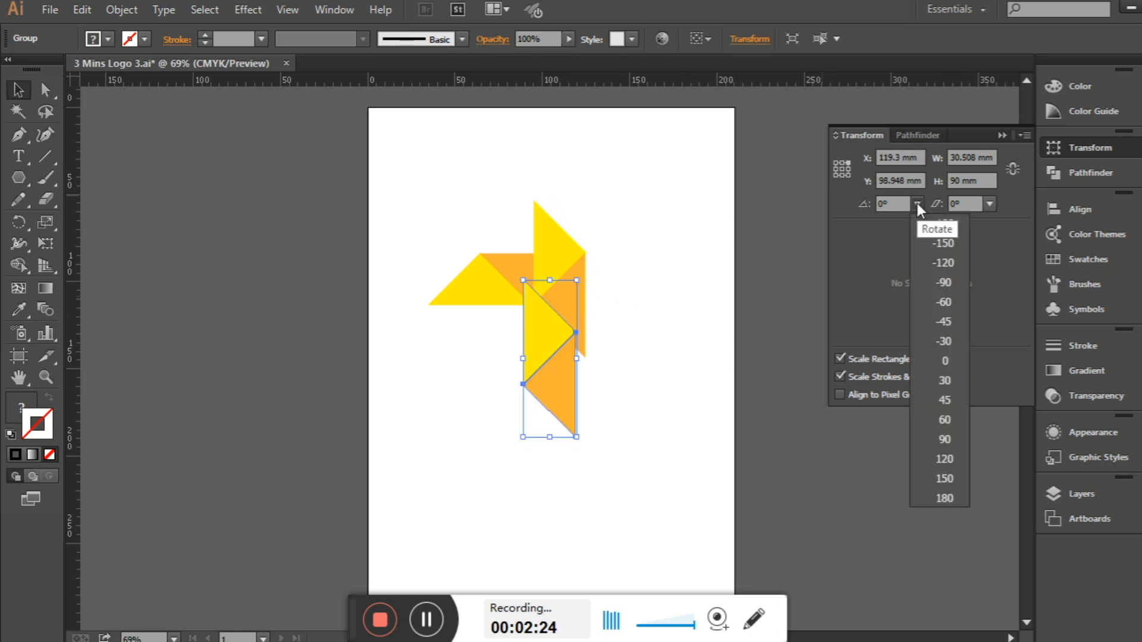
pyautogui.click(938, 282)
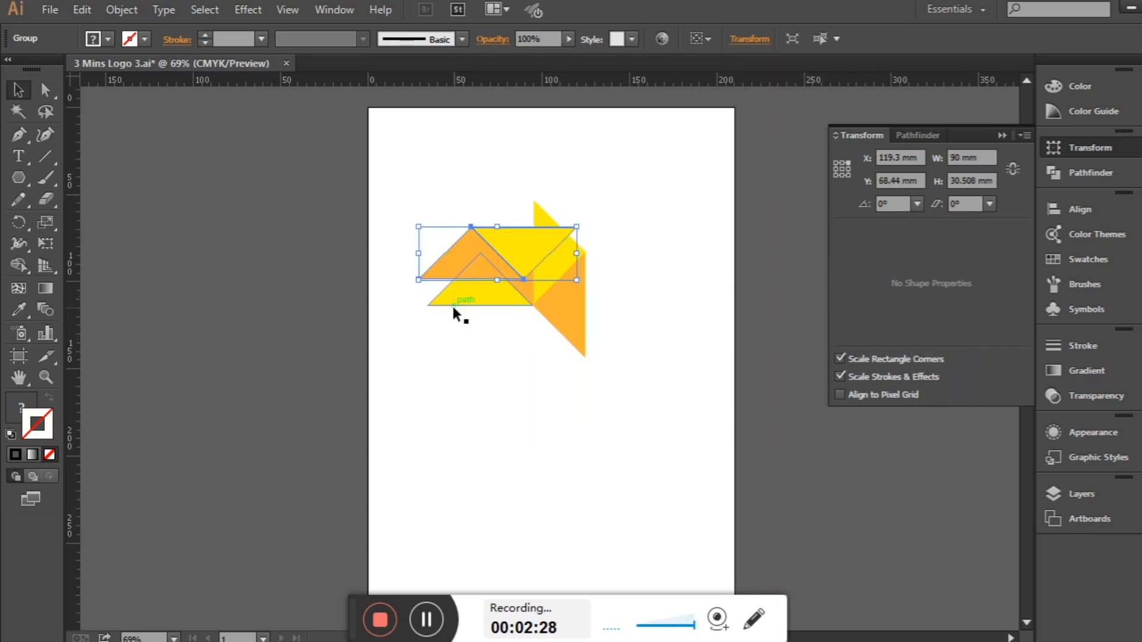
pyautogui.moveTo(474, 251); pyautogui.dragTo(533, 330)
pyautogui.press('a')
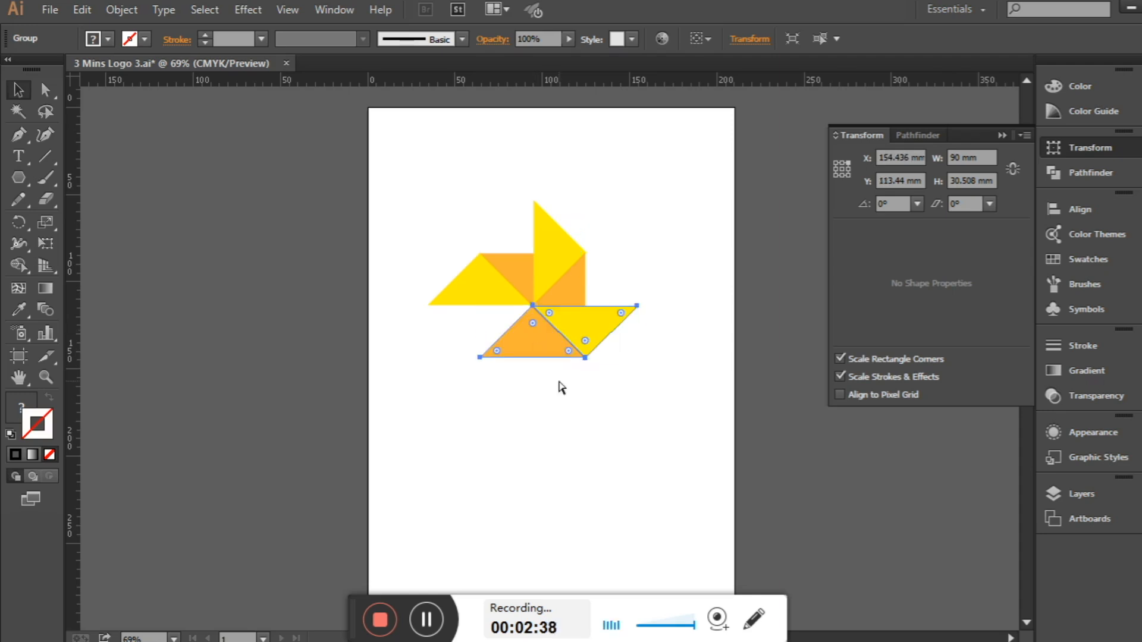
# Add a fourth blade from a copy of the third, rotated by -90° and placed left of the shared centre to complete the pinwheel.
pyautogui.hotkey('ctrl', 'v')
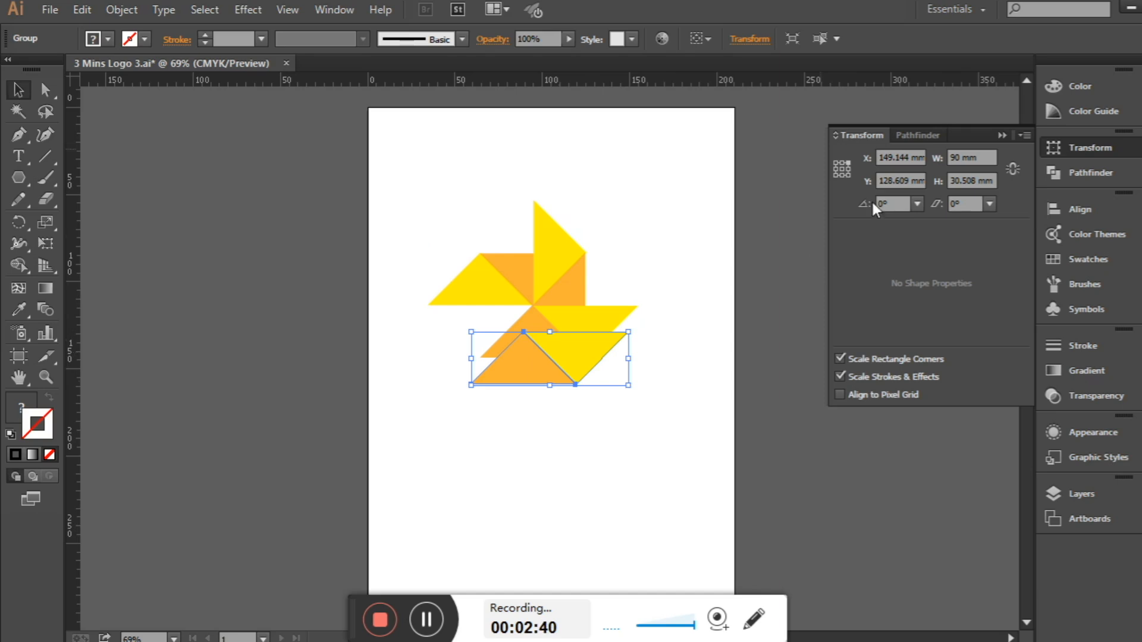
pyautogui.click(916, 204)
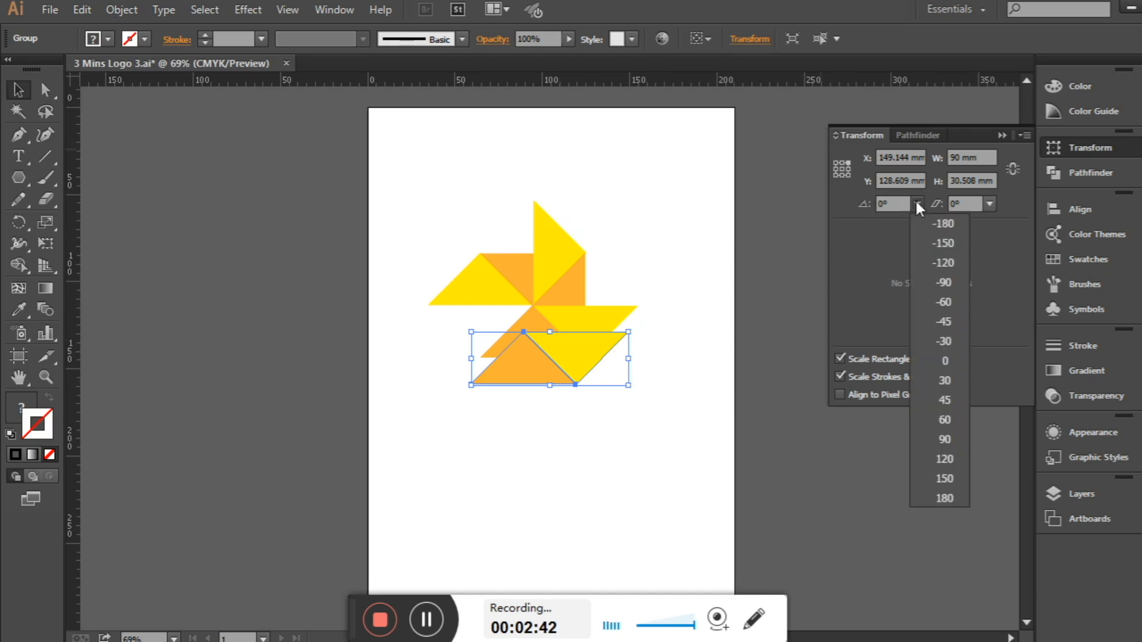
pyautogui.click(923, 277)
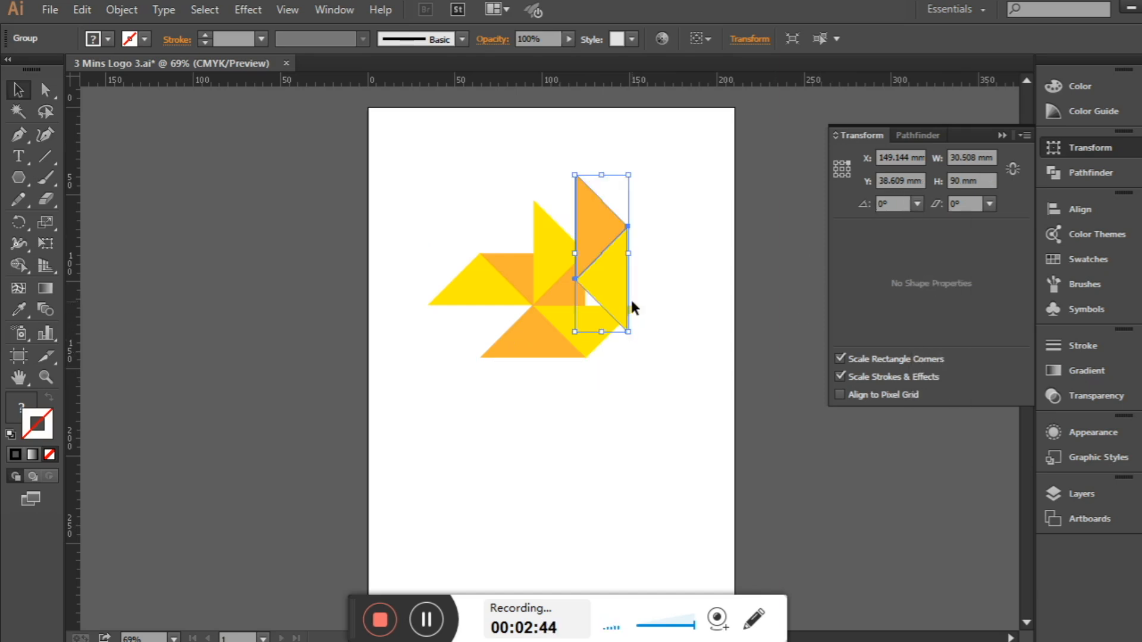
pyautogui.moveTo(602, 243); pyautogui.dragTo(510, 319)
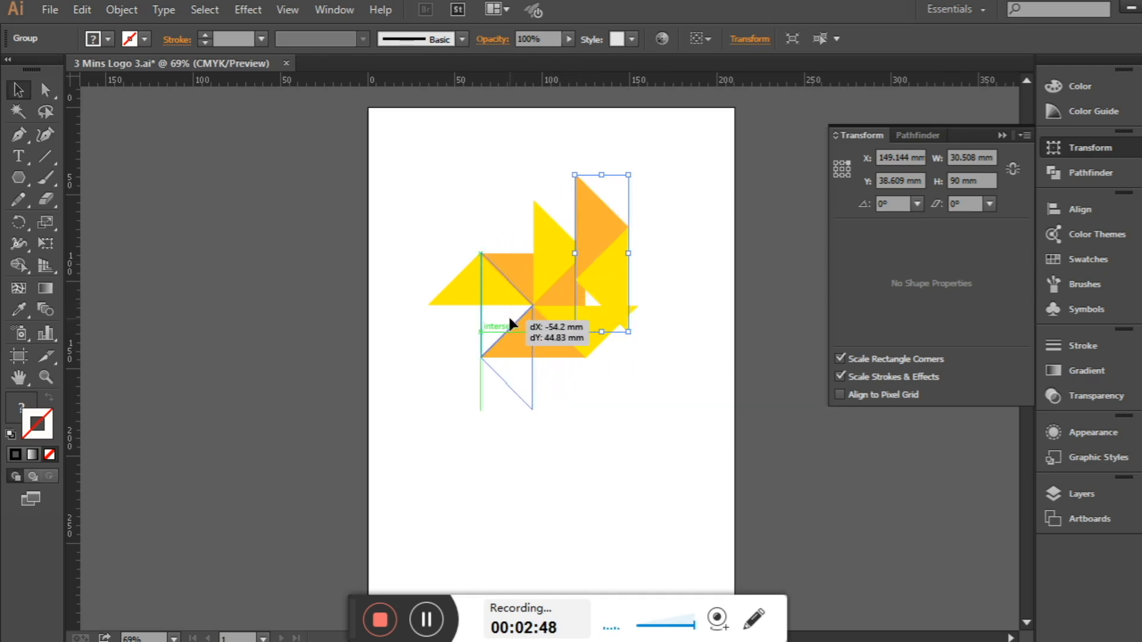
pyautogui.moveTo(510, 319); pyautogui.dragTo(509, 318)
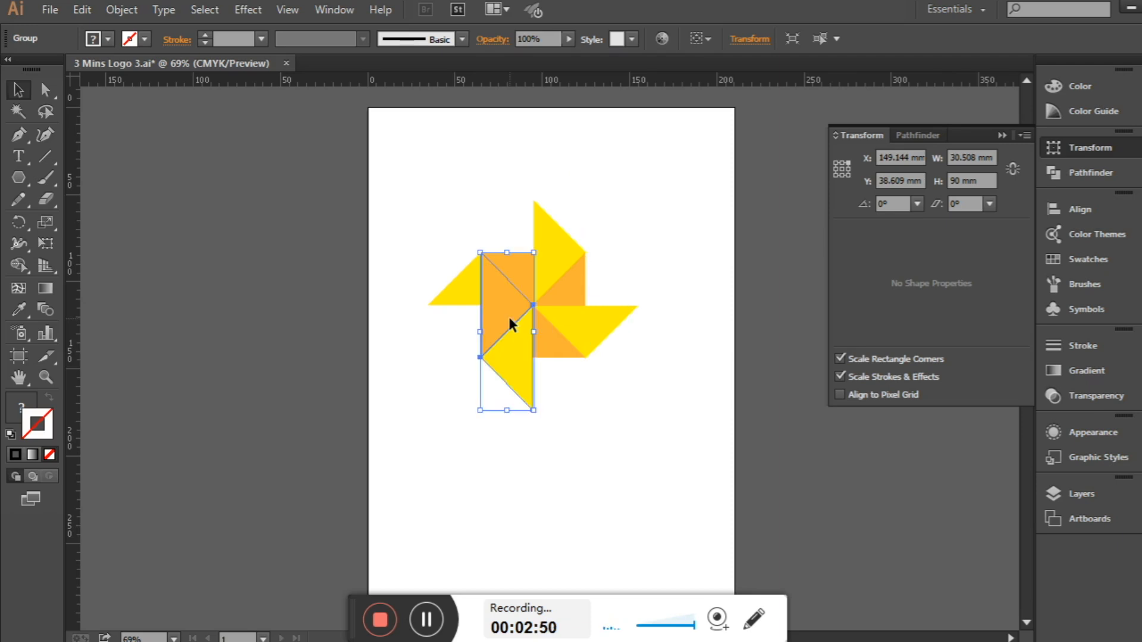
pyautogui.click(637, 404)
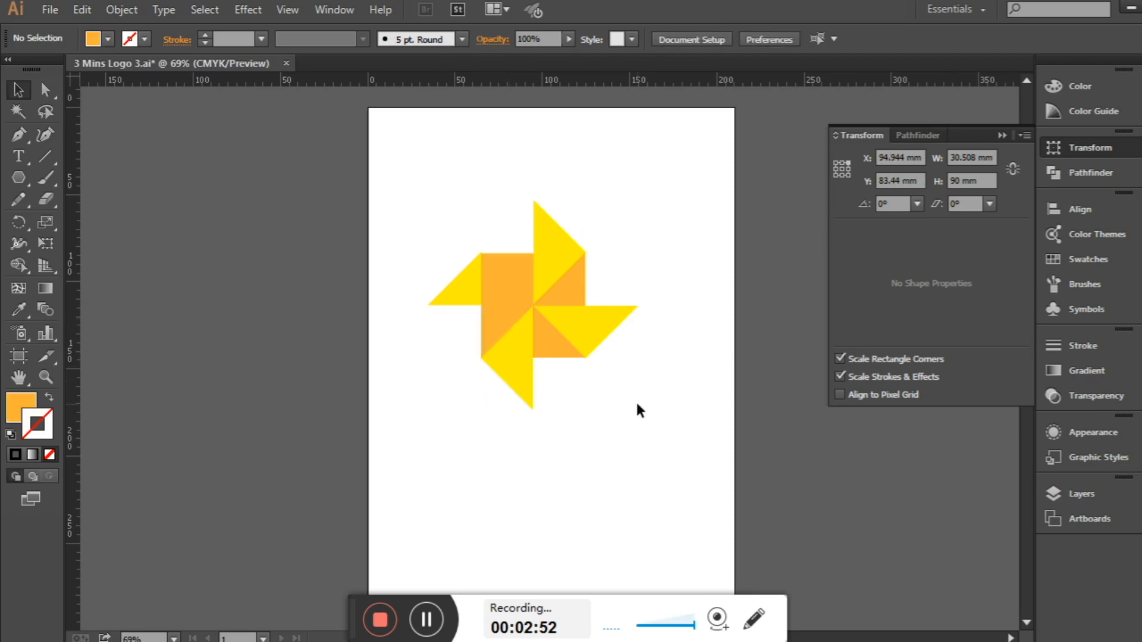
# Ungroup all four pinwheel blades so each triangle can be edited separately.
pyautogui.moveTo(612, 396); pyautogui.dragTo(370, 206)
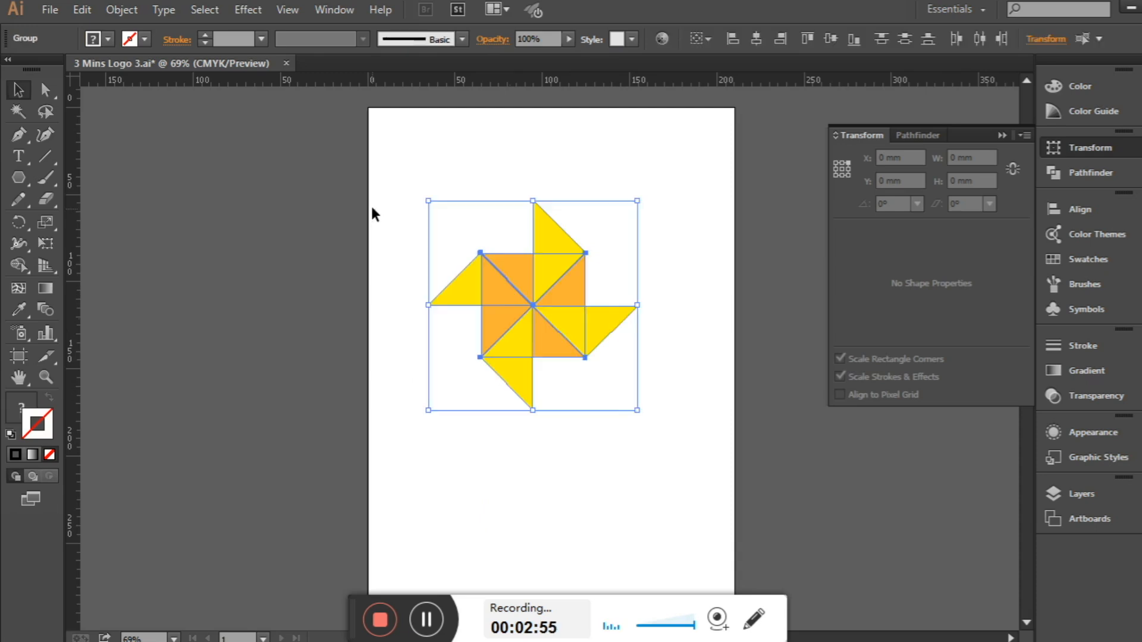
pyautogui.rightClick(520, 273)
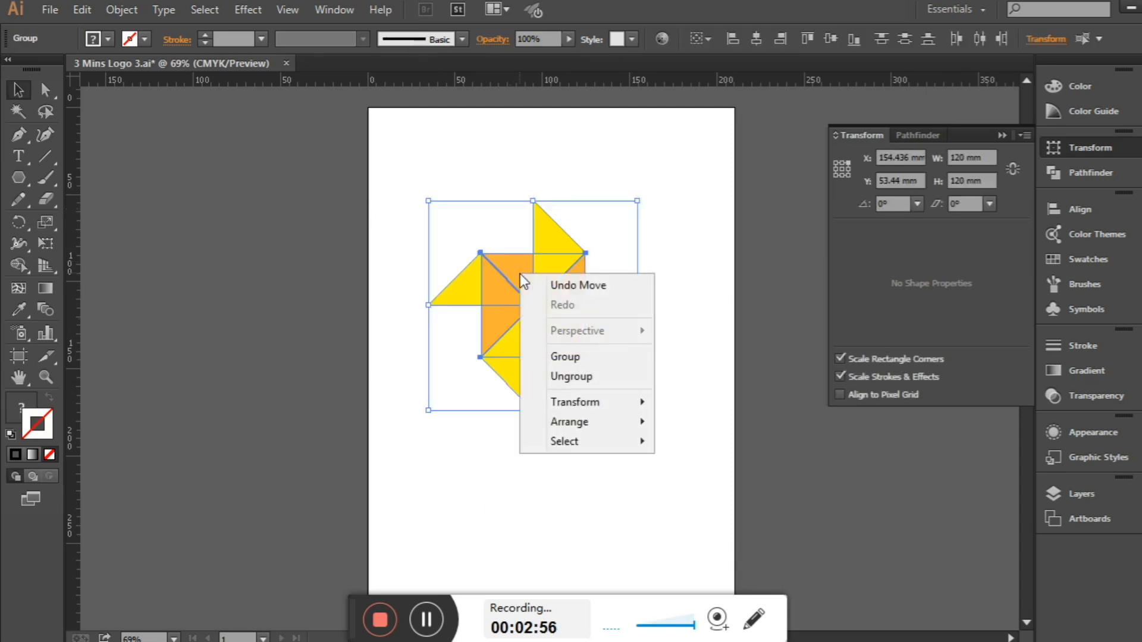
pyautogui.click(565, 377)
pyautogui.click(620, 451)
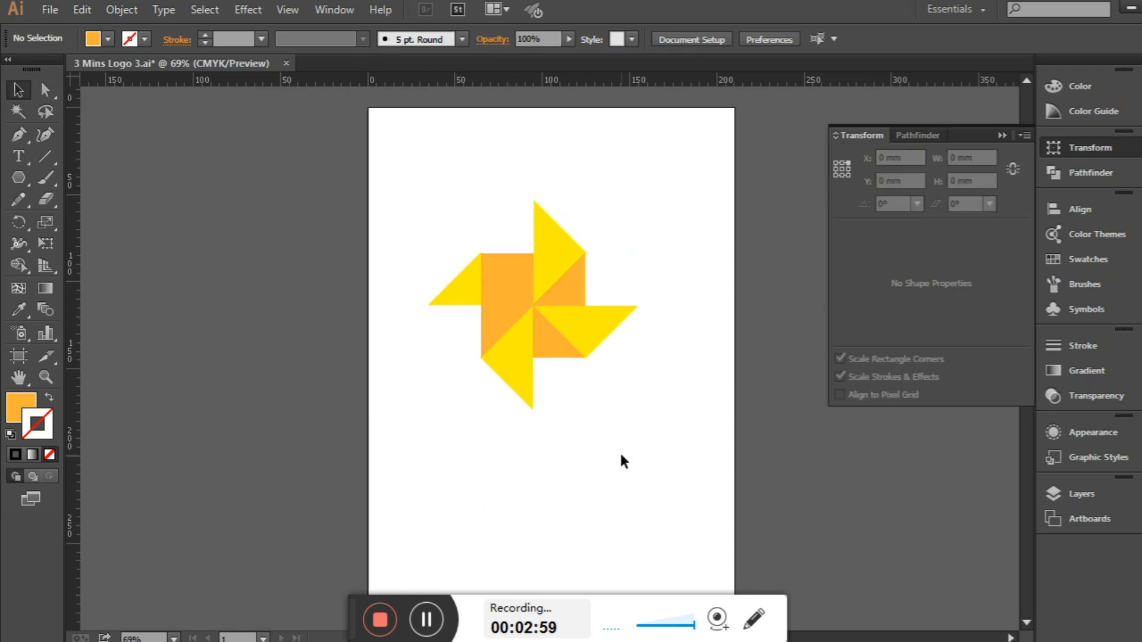
# Recolour the upper blade, filling its yellow triangle with red-orange and its light orange triangle with purple.
pyautogui.click(547, 235)
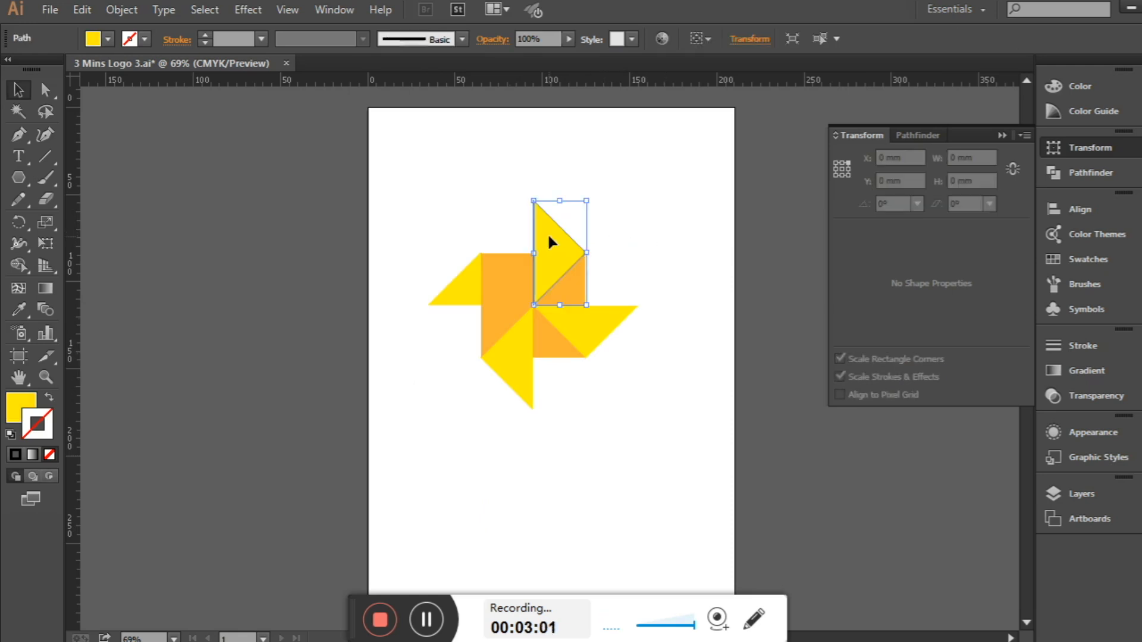
pyautogui.click(107, 39)
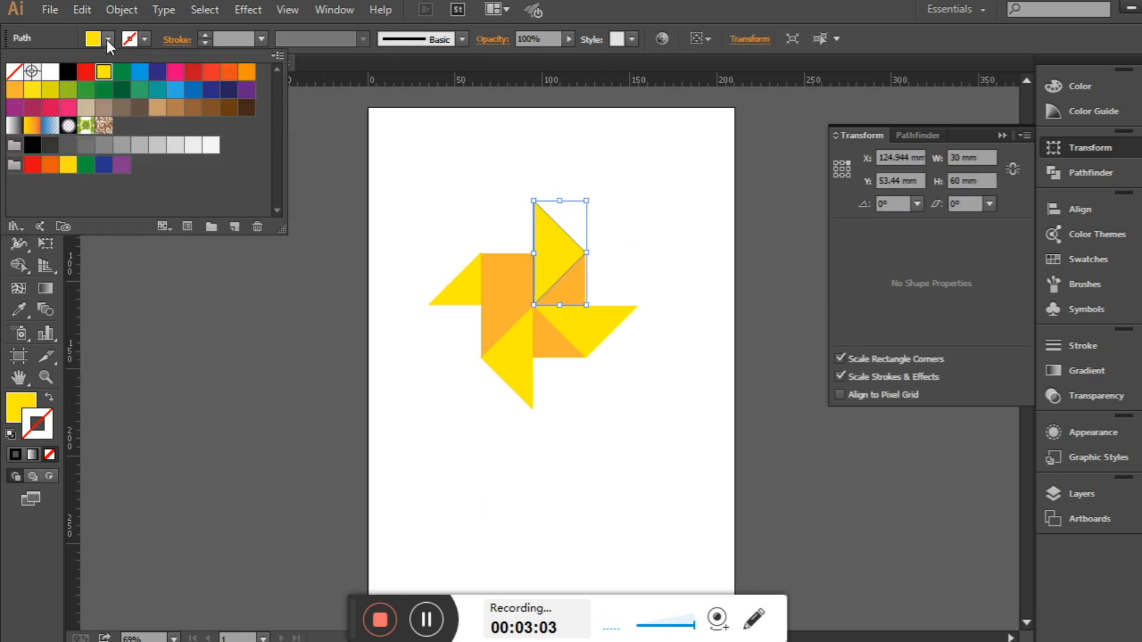
pyautogui.click(229, 72)
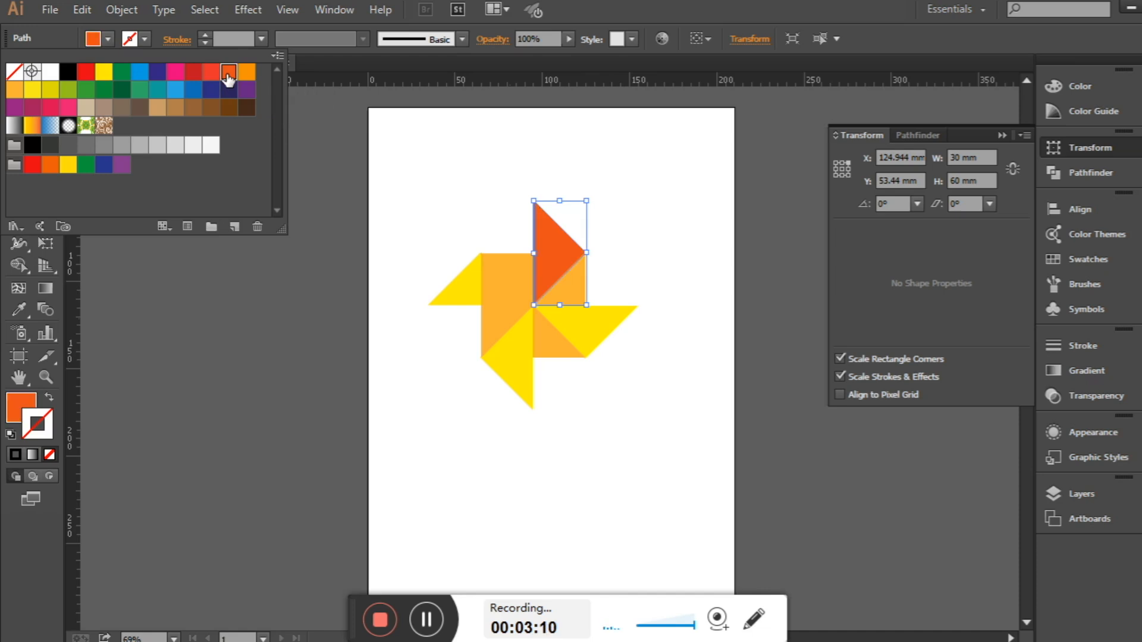
pyautogui.click(613, 184)
pyautogui.click(612, 184)
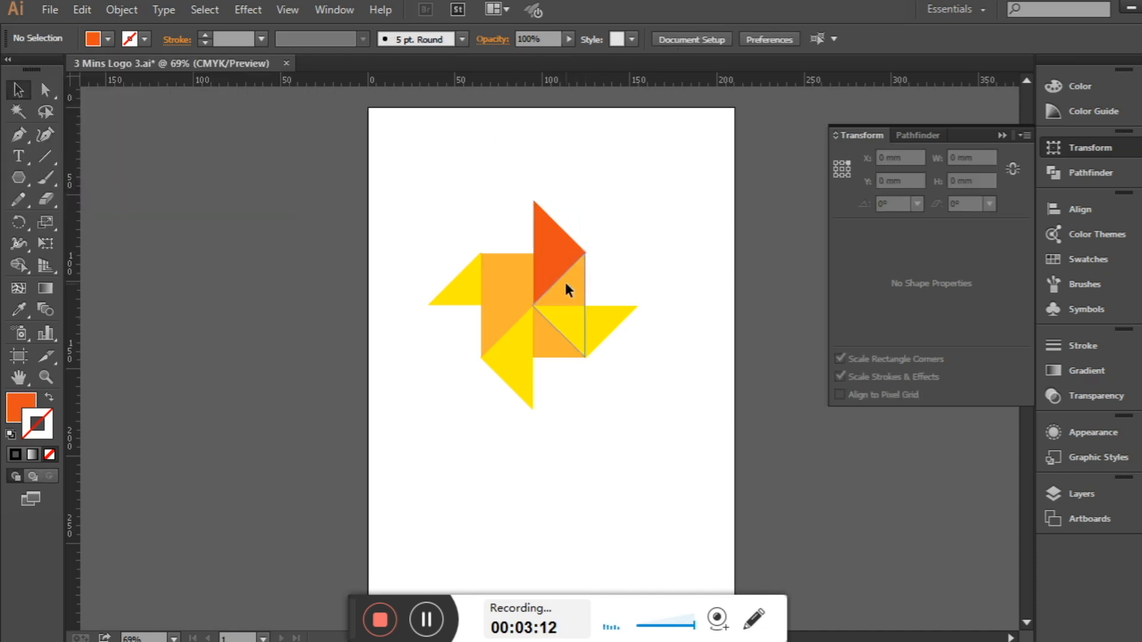
pyautogui.click(580, 287)
pyautogui.click(105, 39)
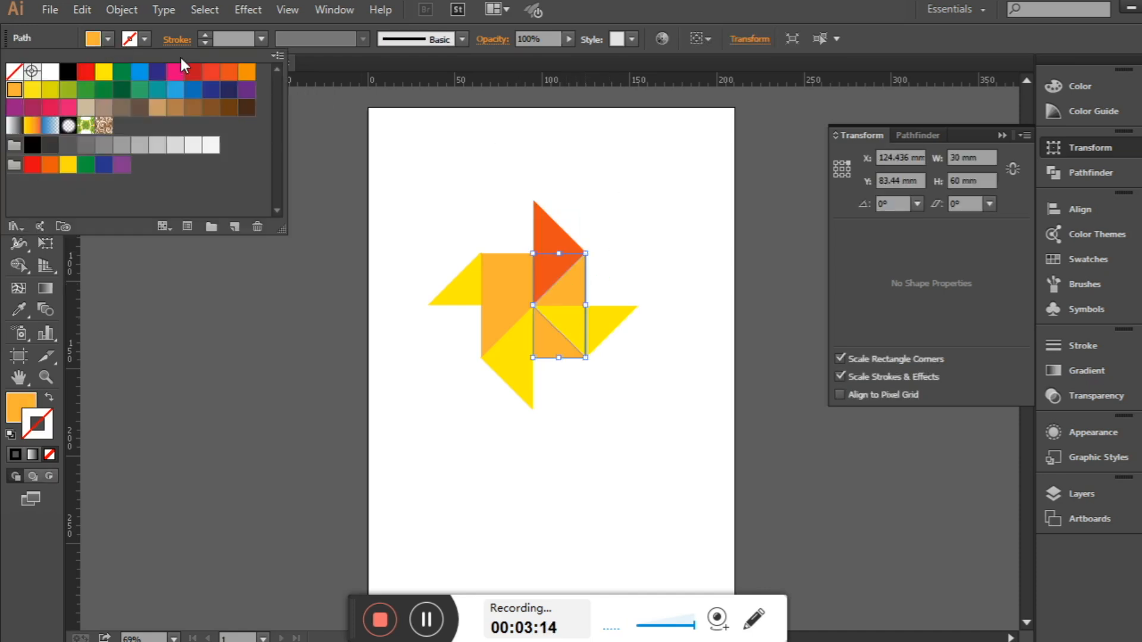
pyautogui.click(14, 110)
pyautogui.click(454, 239)
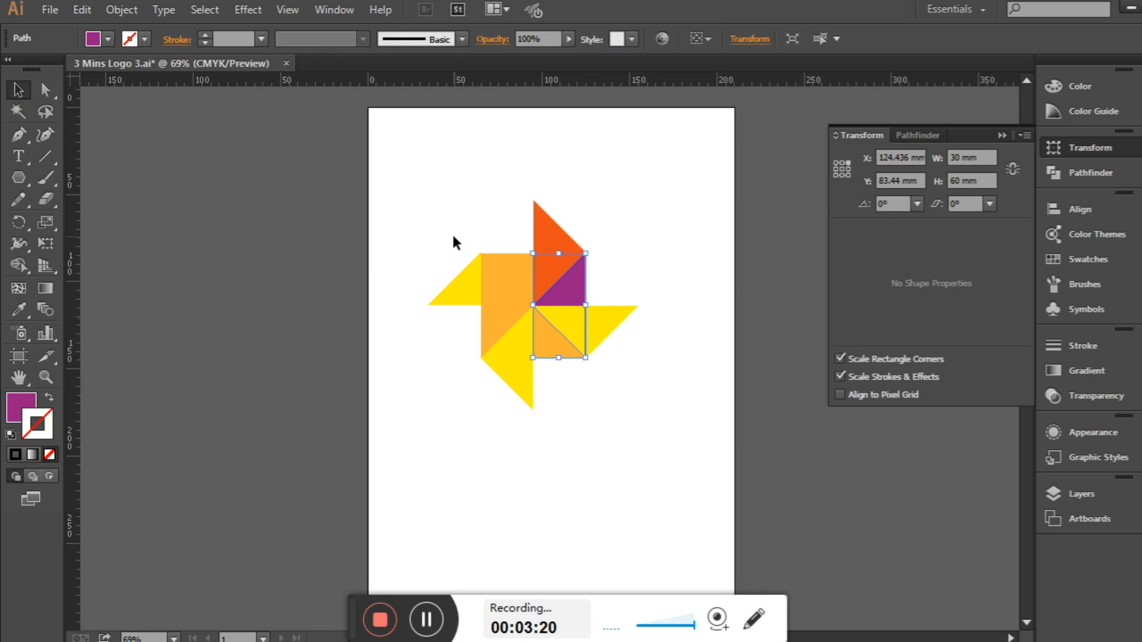
pyautogui.click(453, 237)
# Recolour the right-hand blade, filling its yellow triangle with bright blue and its light orange triangle with dark blue.
pyautogui.click(578, 319)
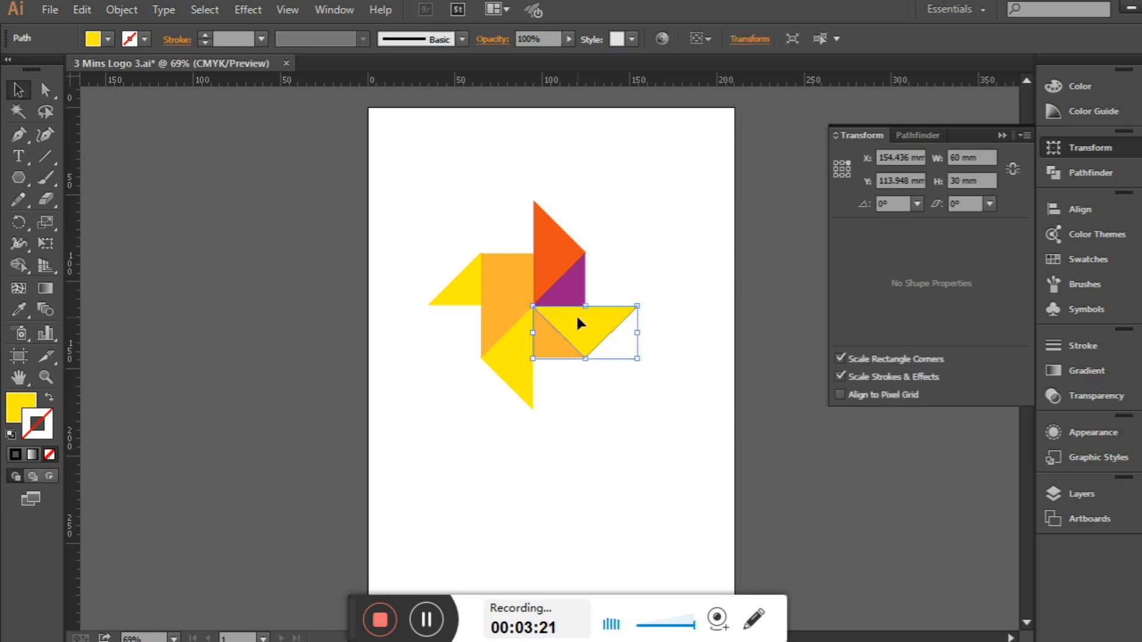
pyautogui.click(109, 40)
pyautogui.click(138, 78)
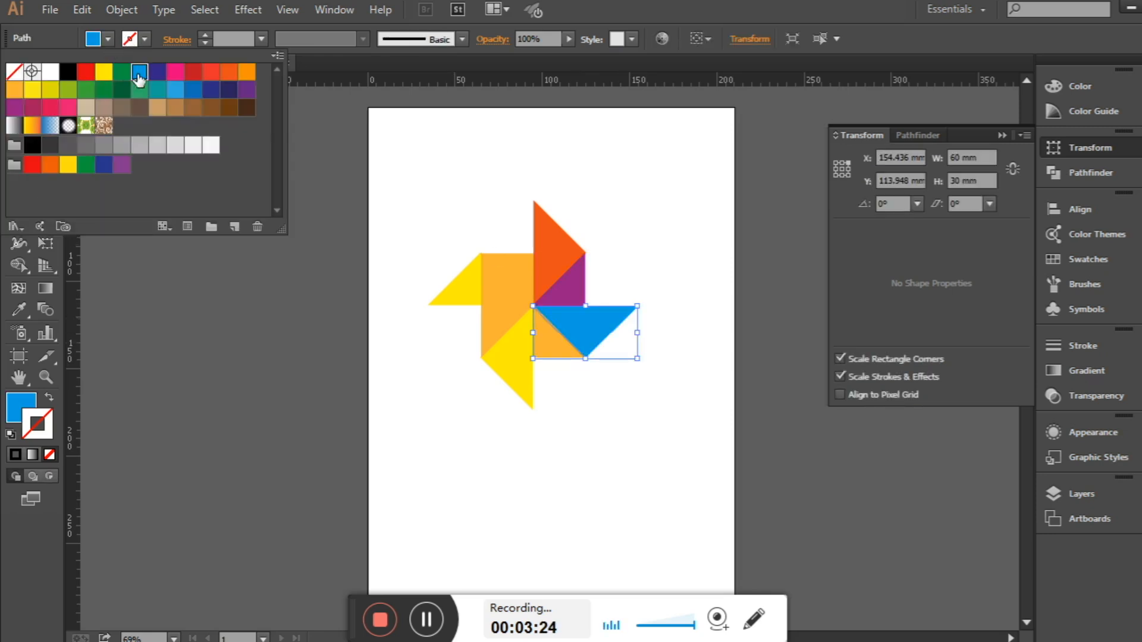
pyautogui.click(553, 386)
pyautogui.click(553, 387)
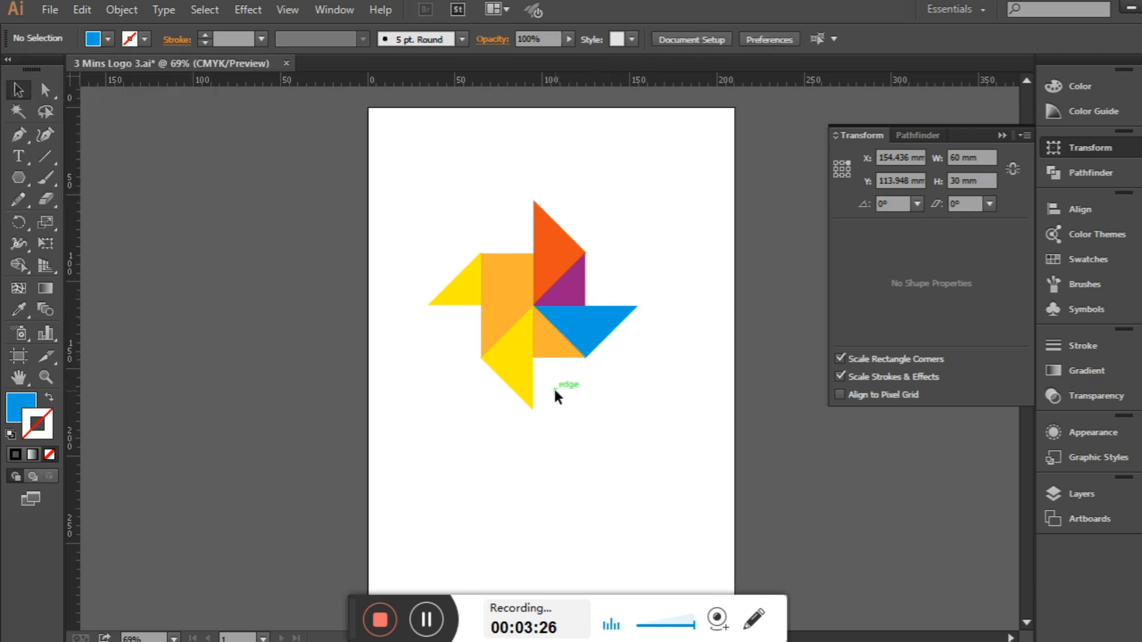
pyautogui.click(559, 350)
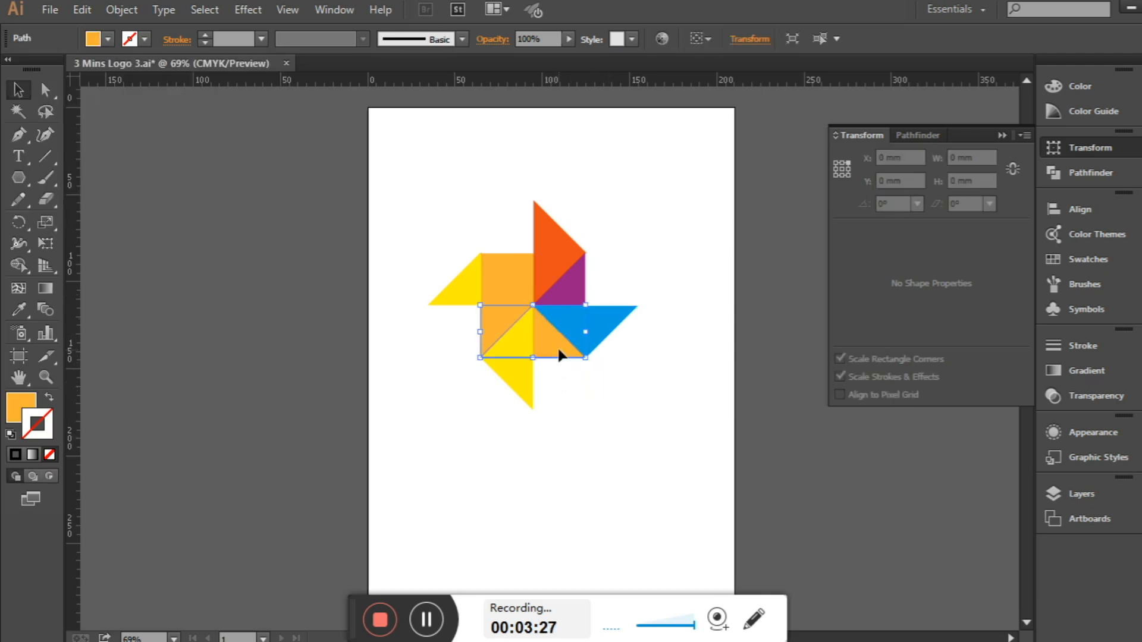
pyautogui.click(109, 38)
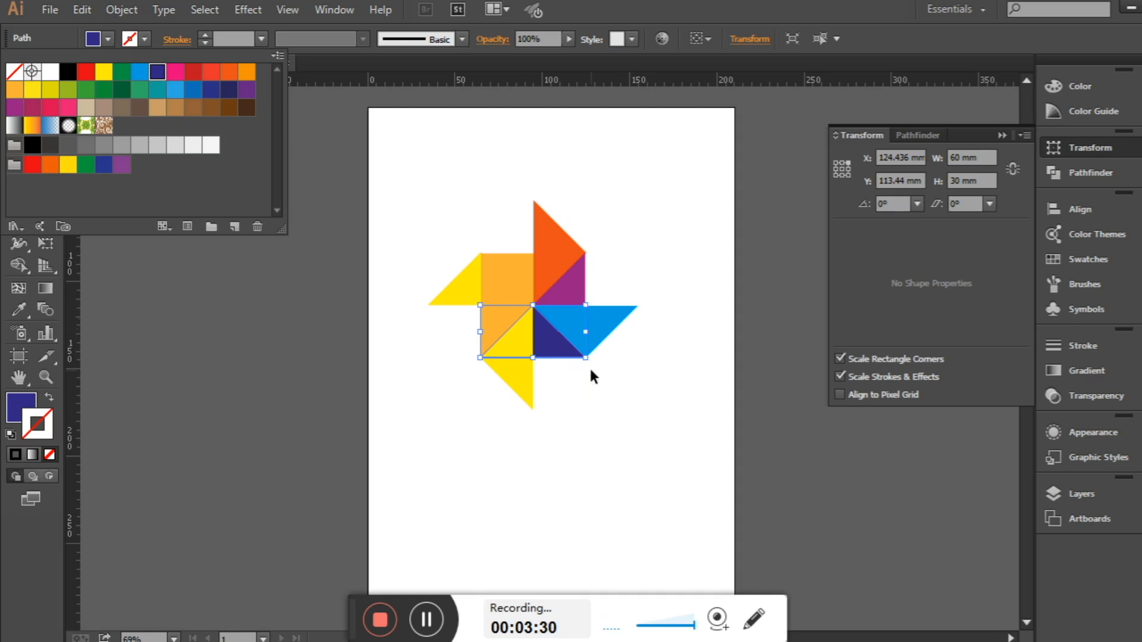
pyautogui.click(601, 413)
# Recolour the lower blade, filling its yellow triangle with light green (C=50 M=0 Y=100 K=0) and its light orange triangle with dark green.
pyautogui.moveTo(589, 437); pyautogui.dragTo(485, 386)
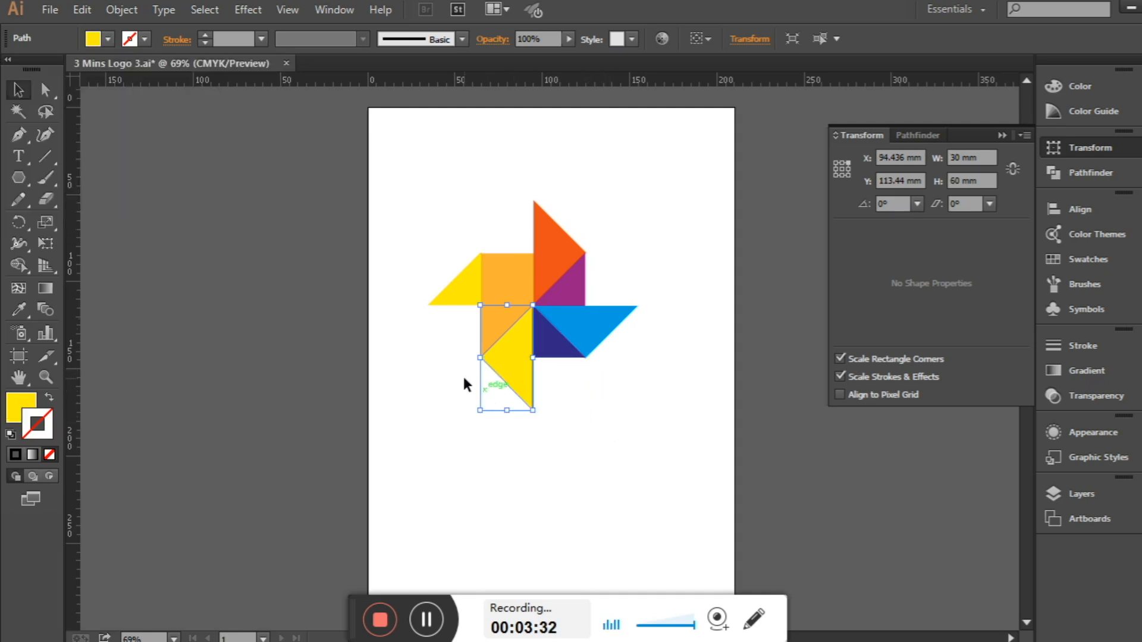
pyautogui.click(106, 39)
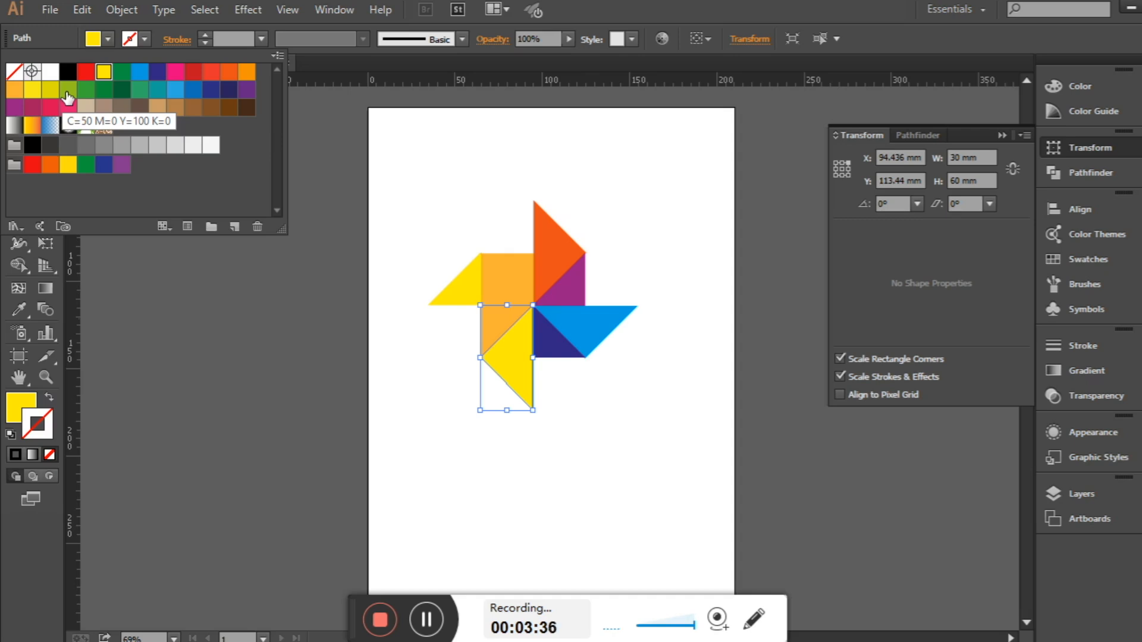
pyautogui.click(67, 96)
pyautogui.click(491, 309)
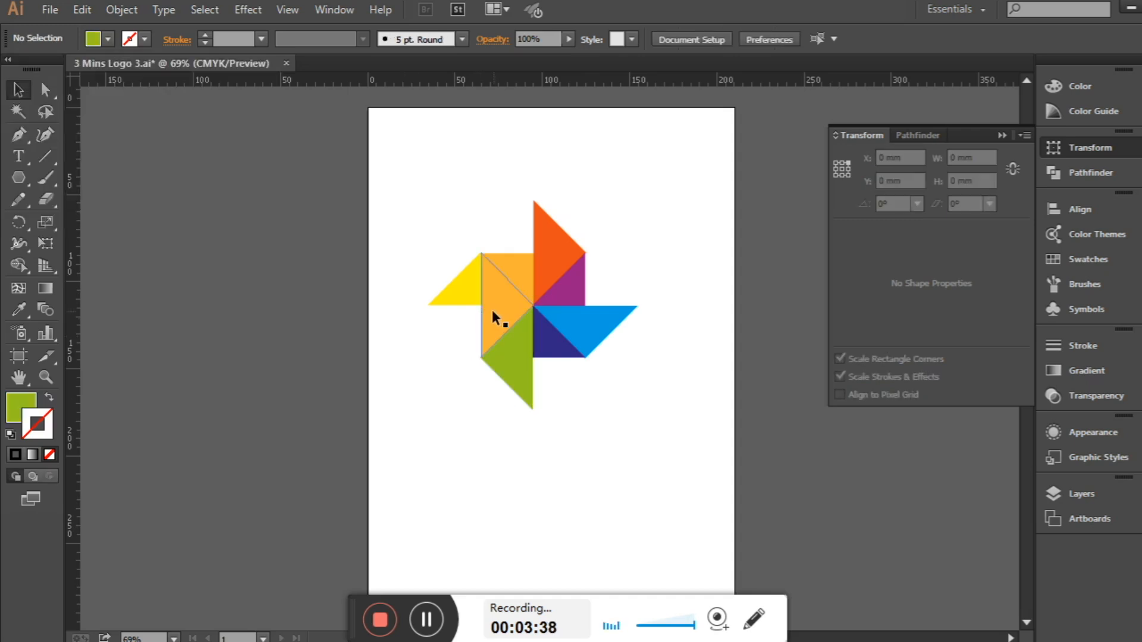
pyautogui.click(106, 38)
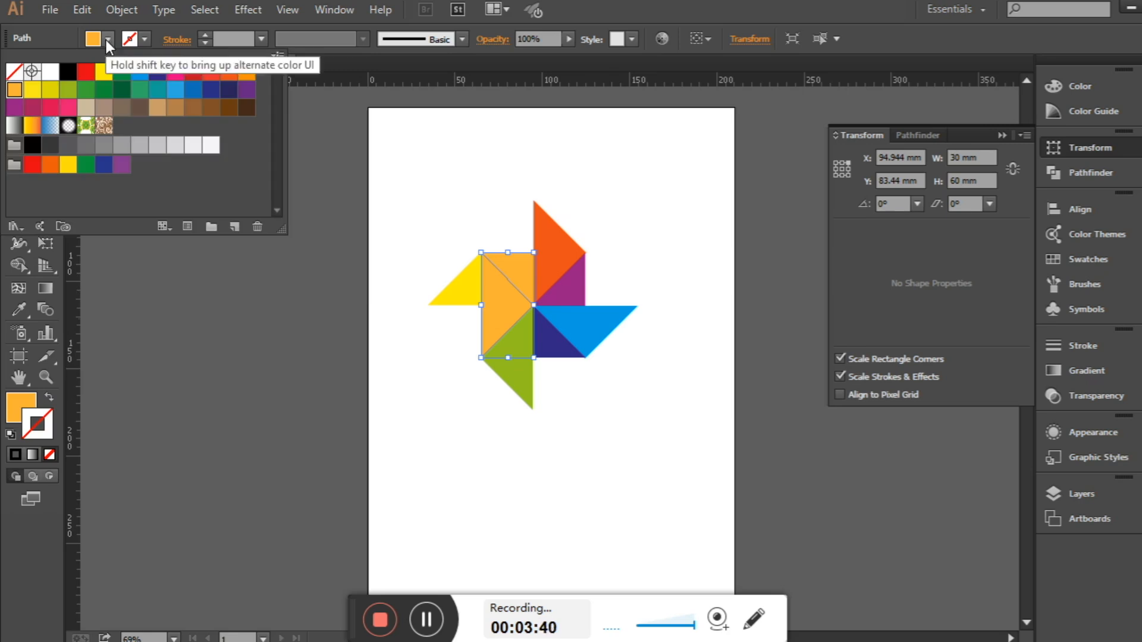
pyautogui.click(121, 74)
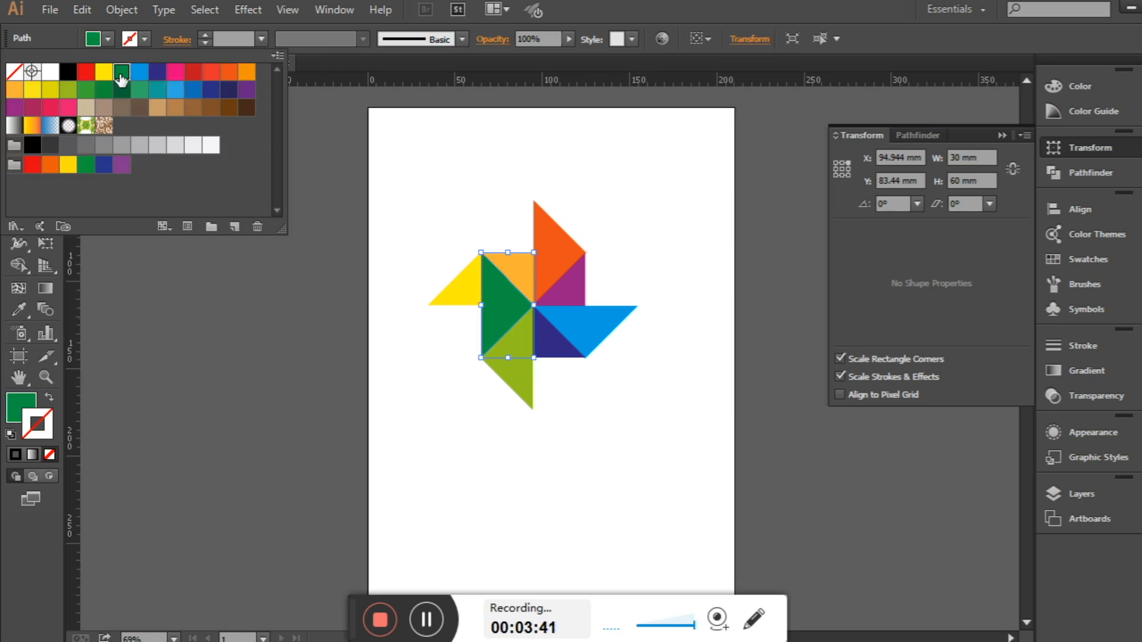
# Send the dark green triangle to the back, behind the yellow blade.
pyautogui.click(499, 312)
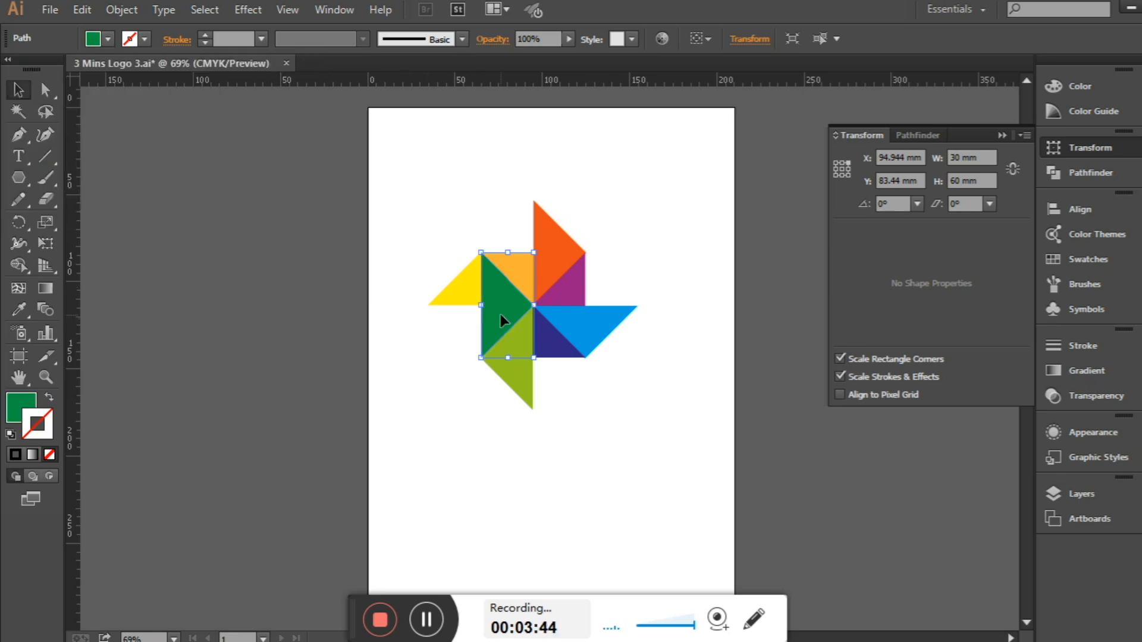
pyautogui.rightClick(501, 316)
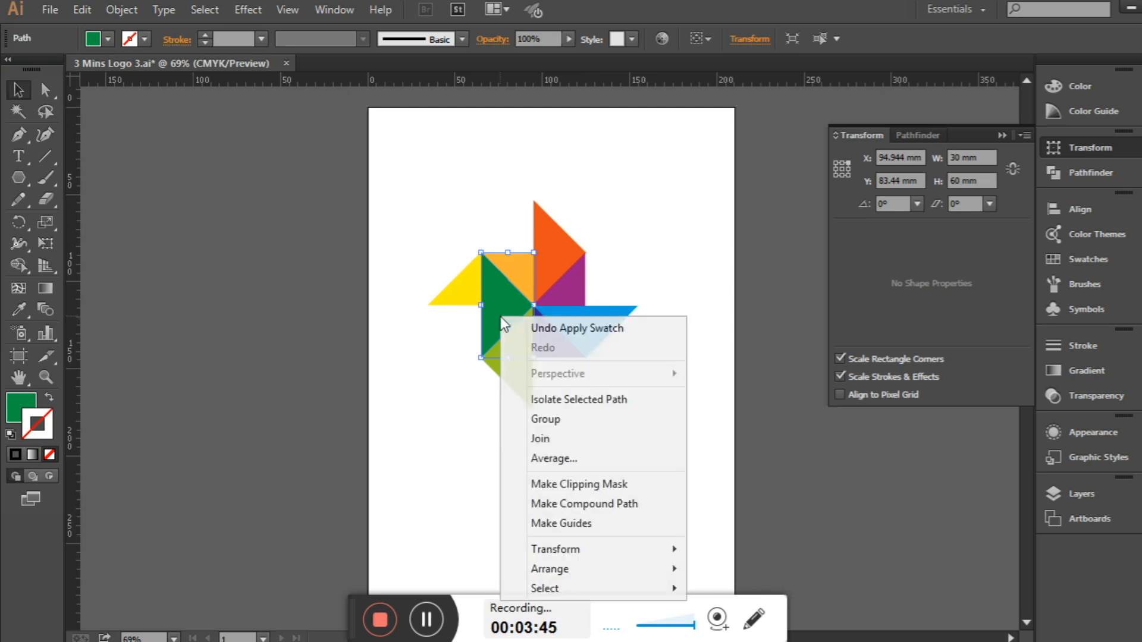
pyautogui.moveTo(602, 563)
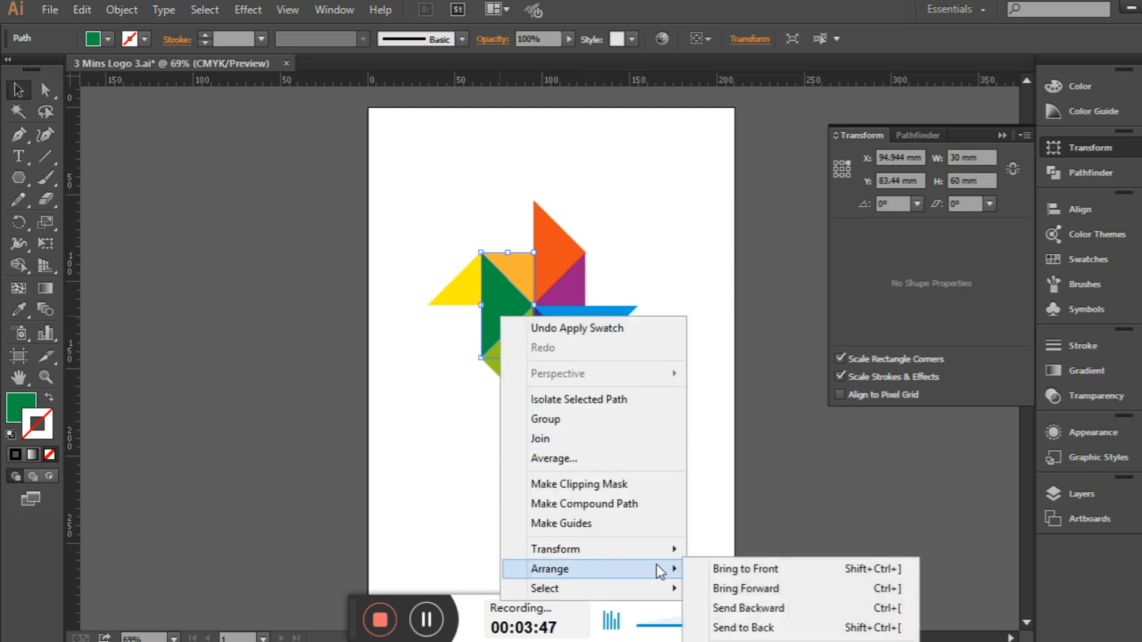
pyautogui.click(760, 627)
pyautogui.click(567, 424)
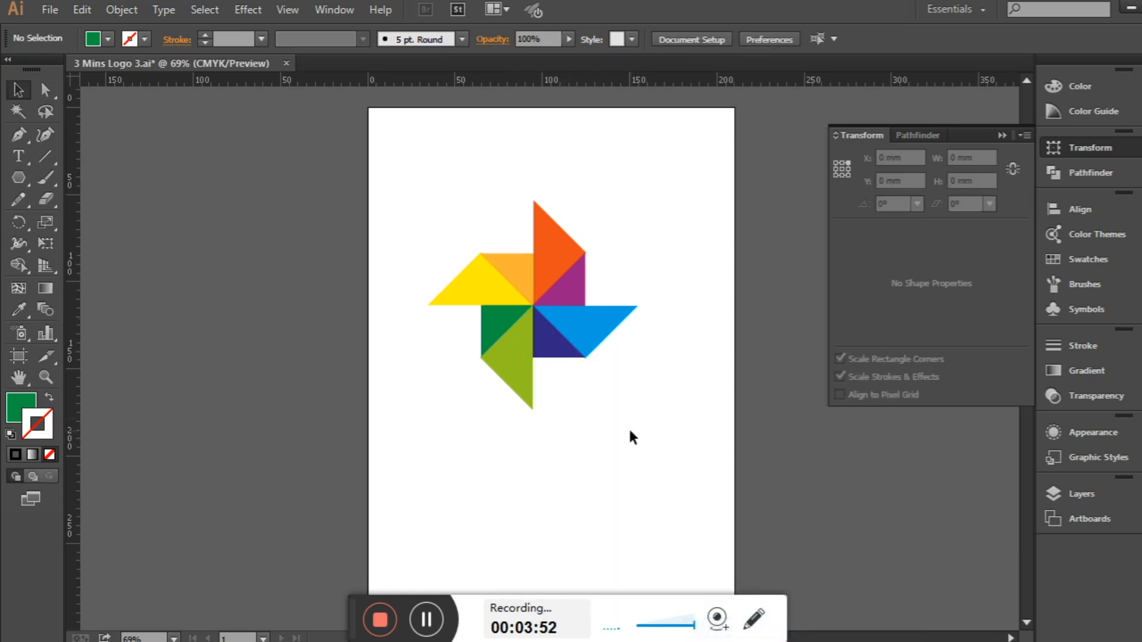
# Group all the coloured triangles of the pinwheel into one object.
pyautogui.moveTo(440, 165); pyautogui.dragTo(648, 419)
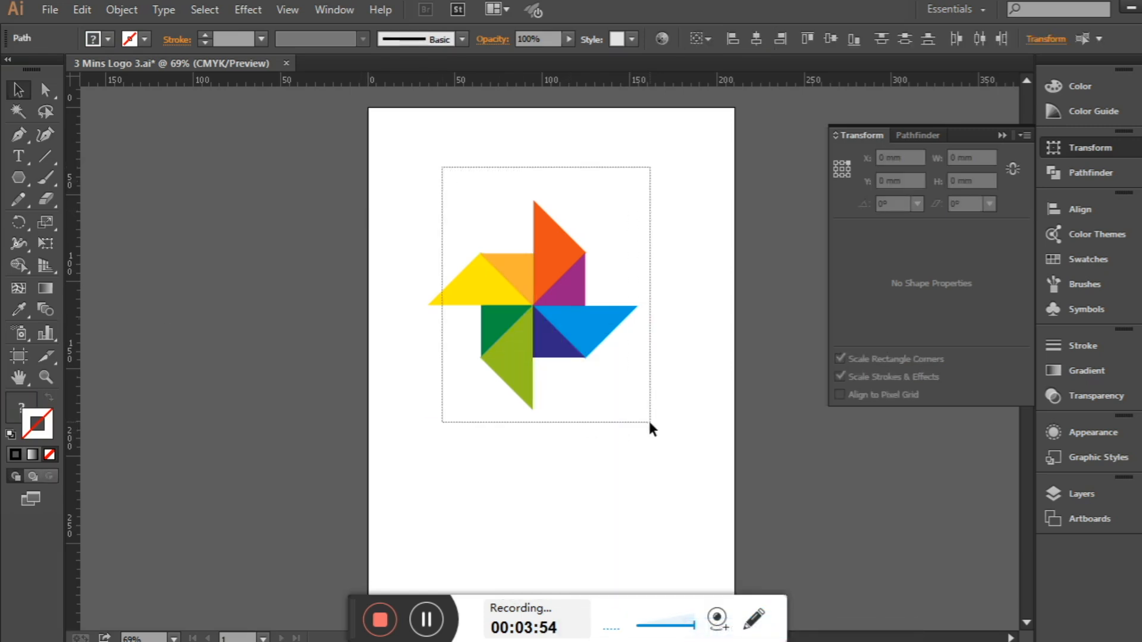
pyautogui.rightClick(541, 306)
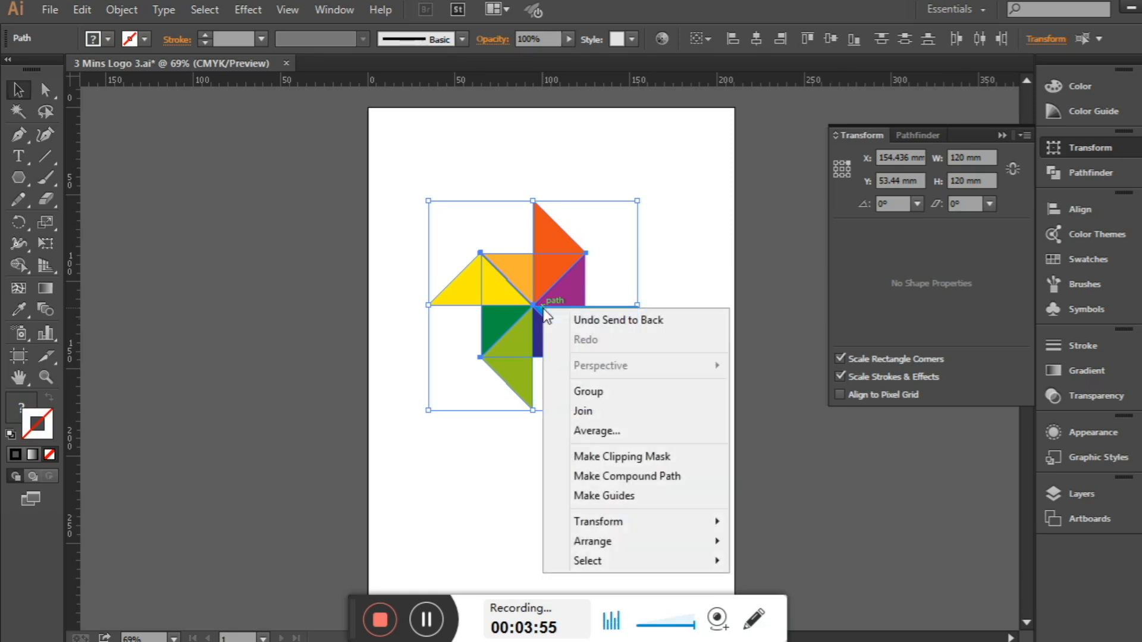
pyautogui.click(644, 390)
# Draw a four-pointed star about 44 mm wide below and left of the pinwheel, and fill it with white.
pyautogui.moveTo(24, 178); pyautogui.dragTo(126, 263)
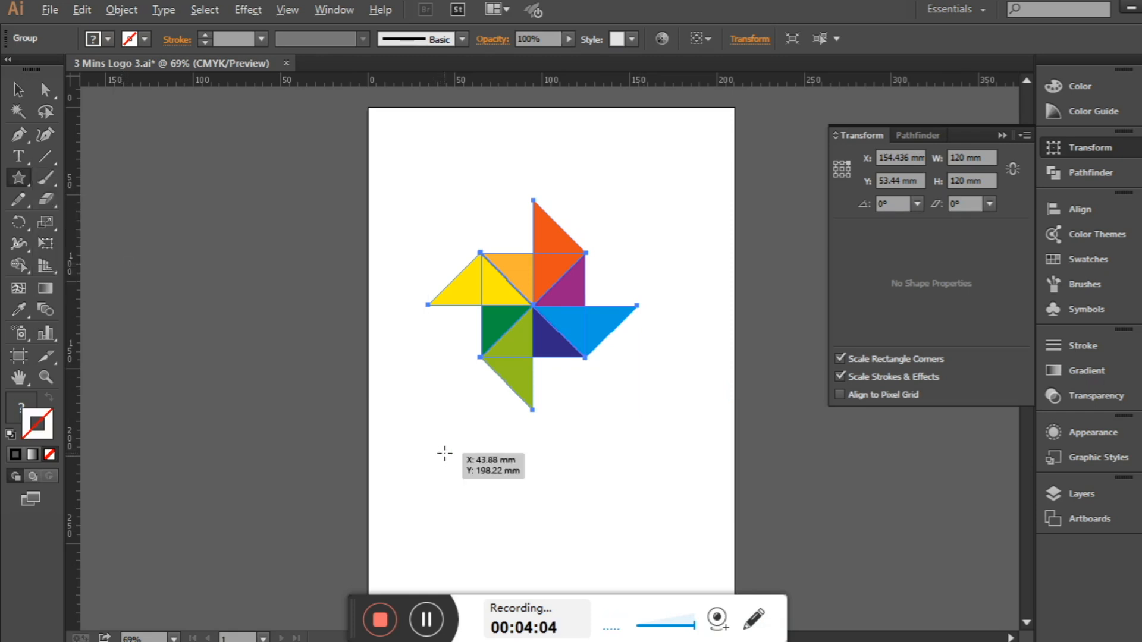
pyautogui.moveTo(445, 453); pyautogui.dragTo(470, 481)
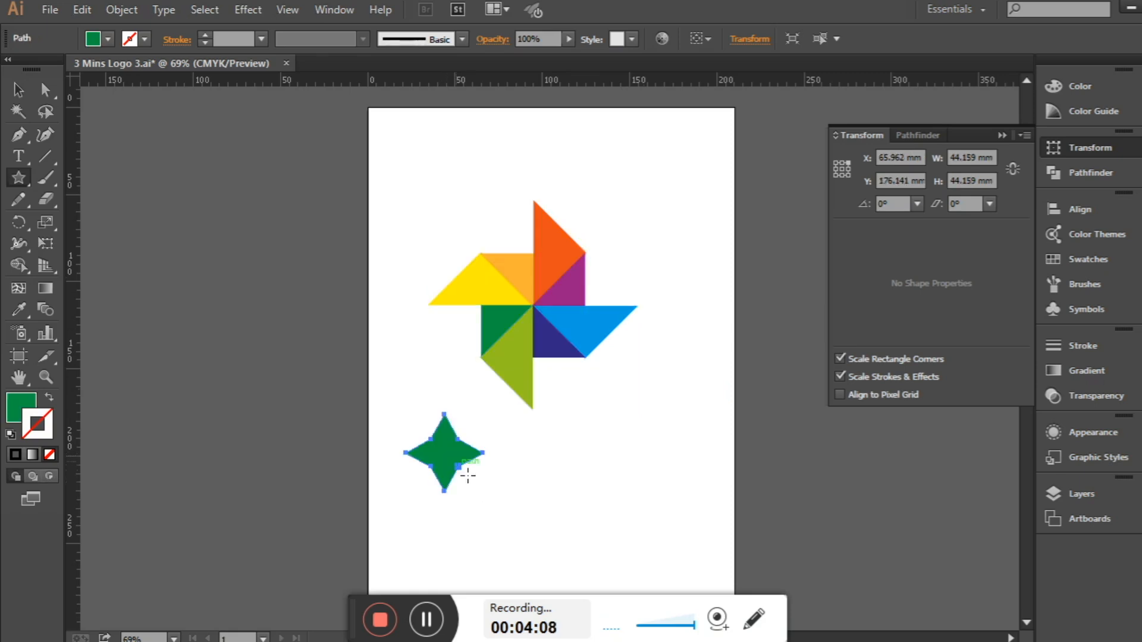
pyautogui.click(20, 92)
pyautogui.click(109, 40)
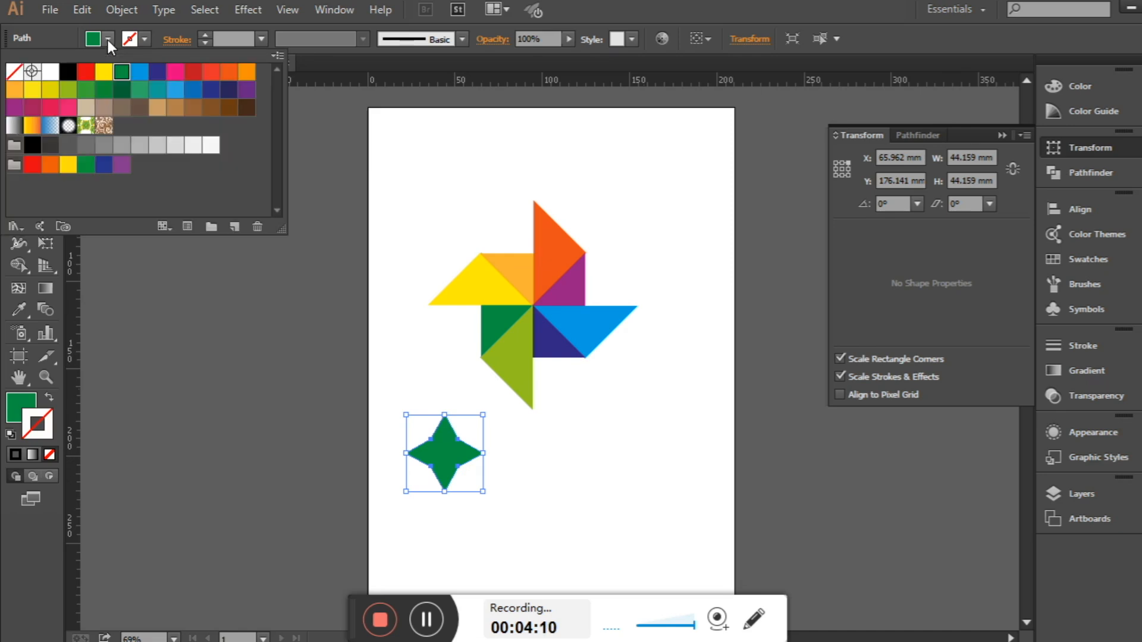
pyautogui.click(51, 72)
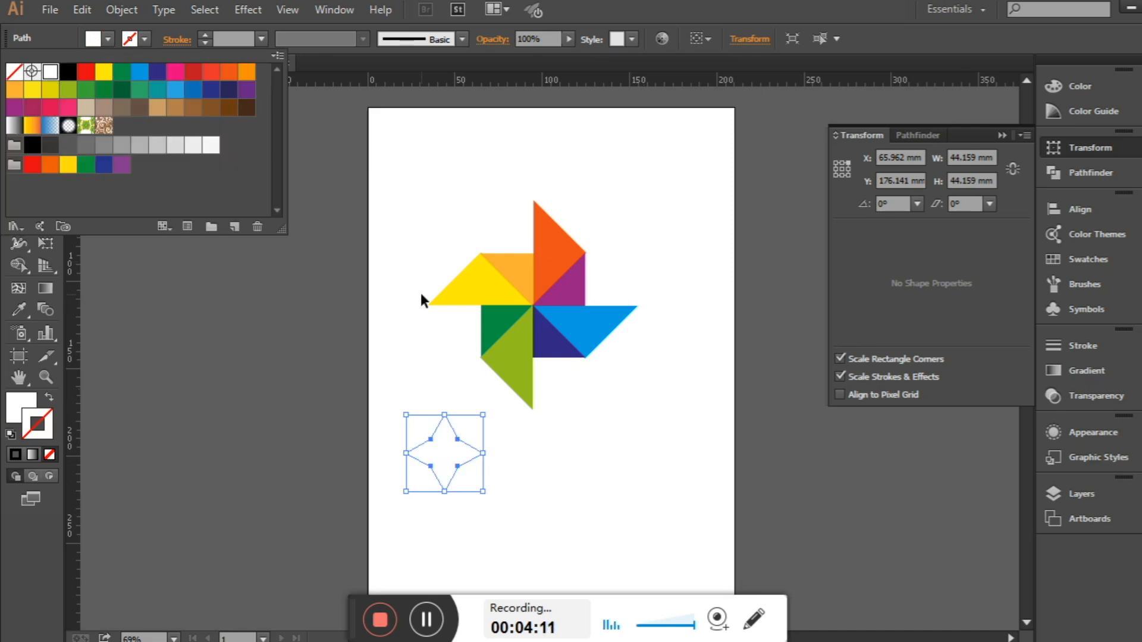
# Resize the white four-pointed star to 30 mm wide and 30 mm high, and deselect it.
pyautogui.click(994, 156)
pyautogui.click(942, 157)
pyautogui.write('30')
pyautogui.press('Tab')
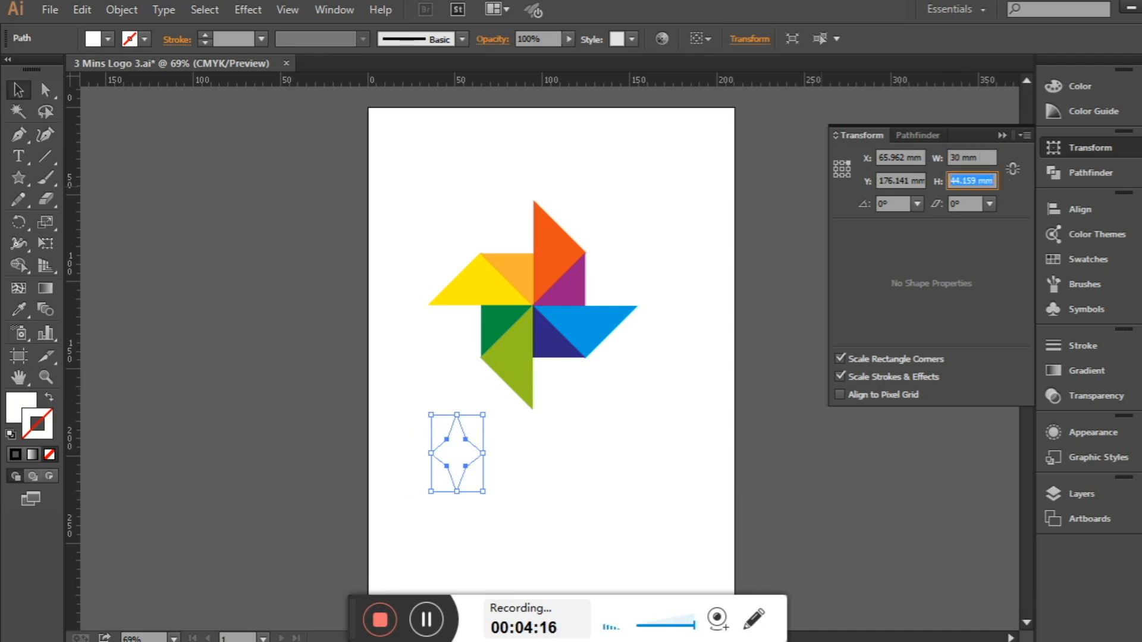
pyautogui.write('30')
pyautogui.press('Return')
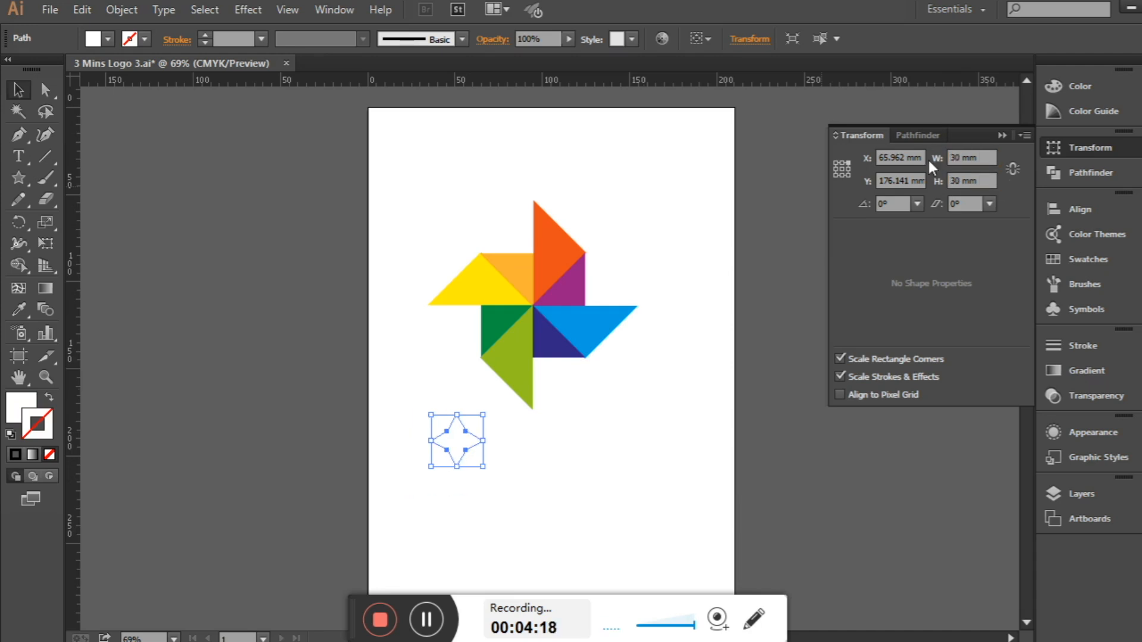
pyautogui.doubleClick(70, 116)
pyautogui.click(433, 420)
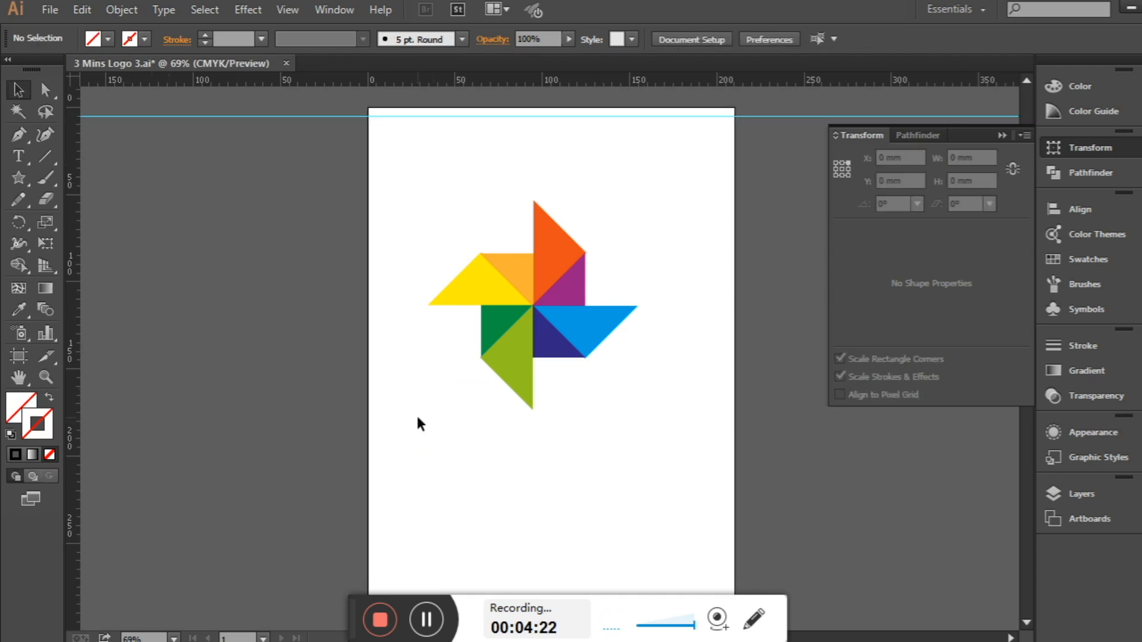
# Align the centres of the pinwheel group and the white star horizontally and vertically so the star sits in the pinwheel's middle.
pyautogui.moveTo(421, 209); pyautogui.dragTo(578, 531)
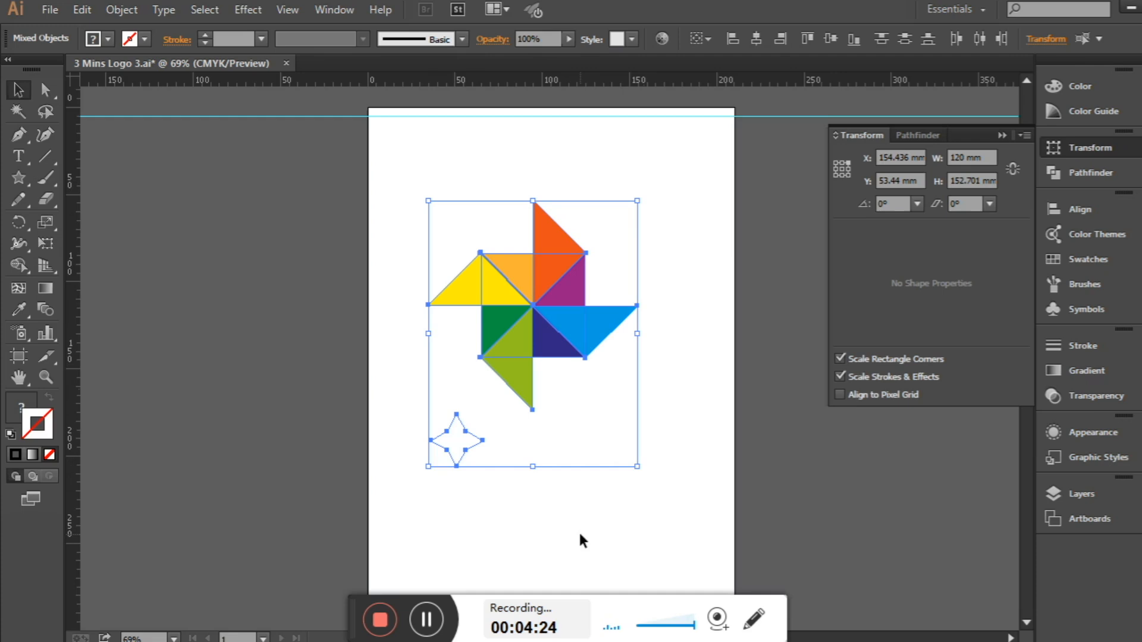
pyautogui.click(757, 38)
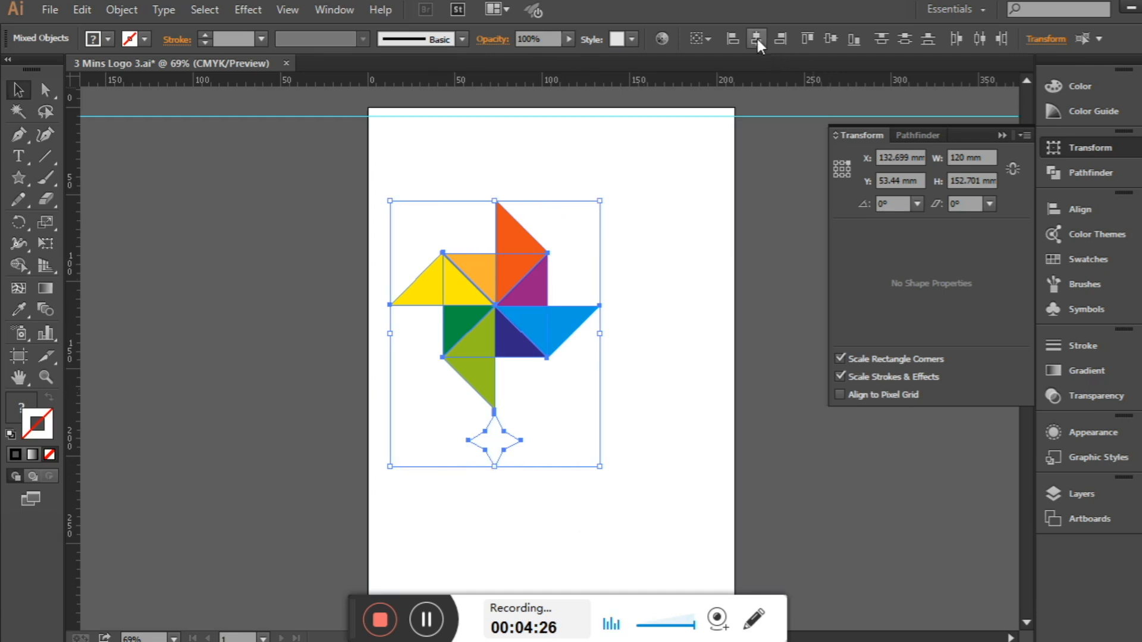
pyautogui.click(832, 39)
pyautogui.click(646, 218)
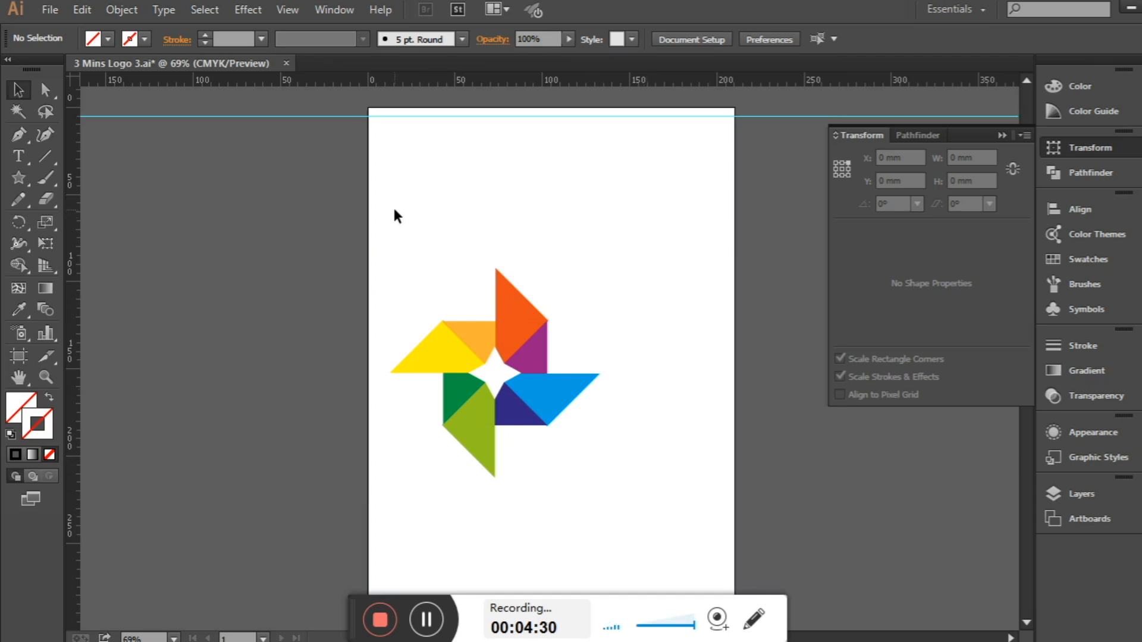